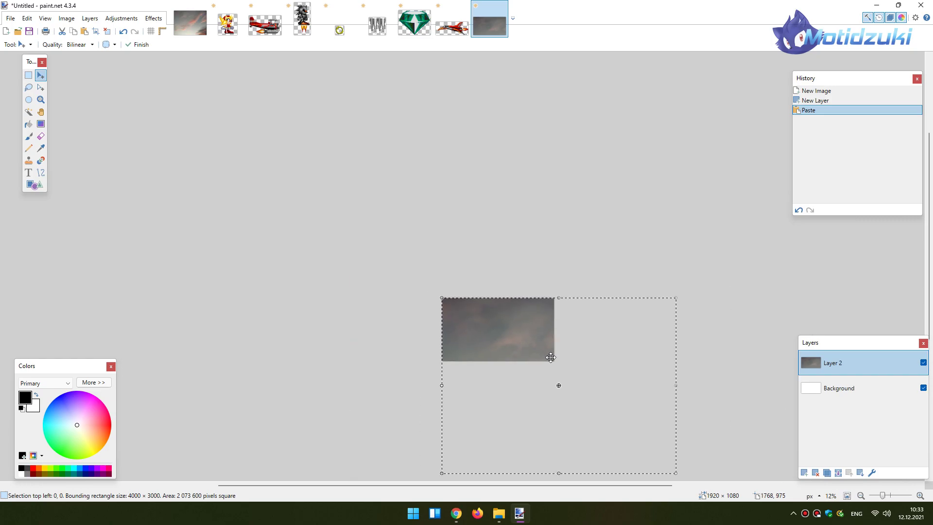
# - Scale the pasted sky photo to about 1926 × 1444 pixels, shift it upward to fill the canvas, and deselect it
pyautogui.moveTo(673, 478); pyautogui.dragTo(551, 388)
pyautogui.scroll(2, 514, 390)
pyautogui.scroll(2, 513, 390)
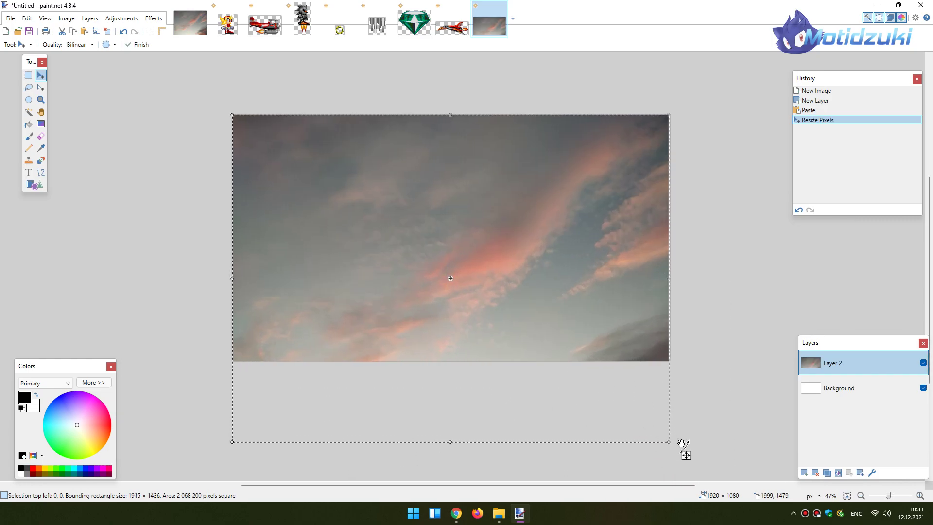
pyautogui.moveTo(668, 444); pyautogui.dragTo(675, 444)
pyautogui.click(588, 387)
pyautogui.moveTo(588, 386); pyautogui.dragTo(588, 341)
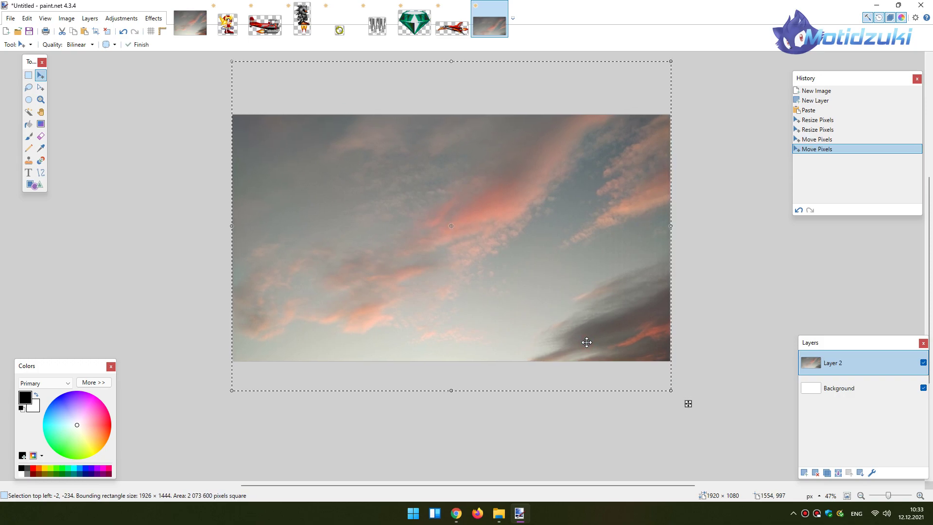
pyautogui.hotkey('ctrl', 'd')
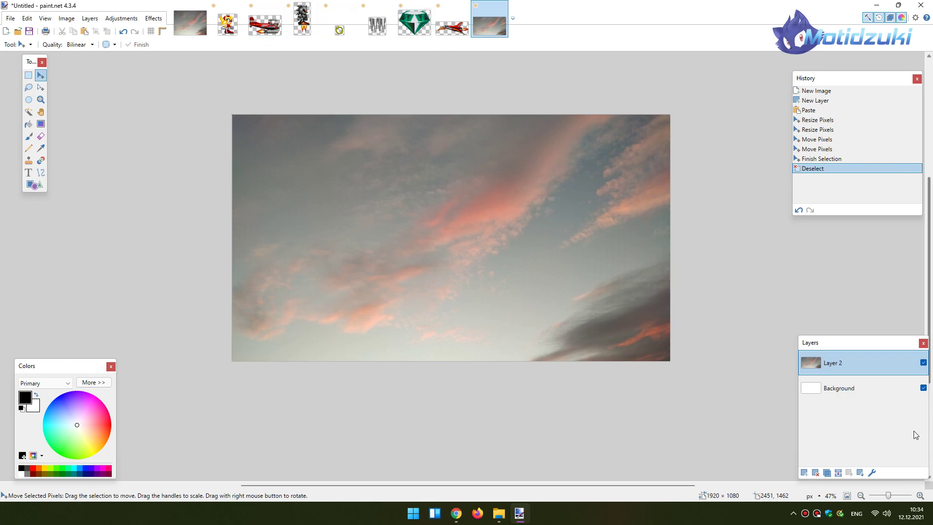
# - Add a new layer above the sky in the composition, and copy the whole biplane sprite from its own image
pyautogui.click(805, 473)
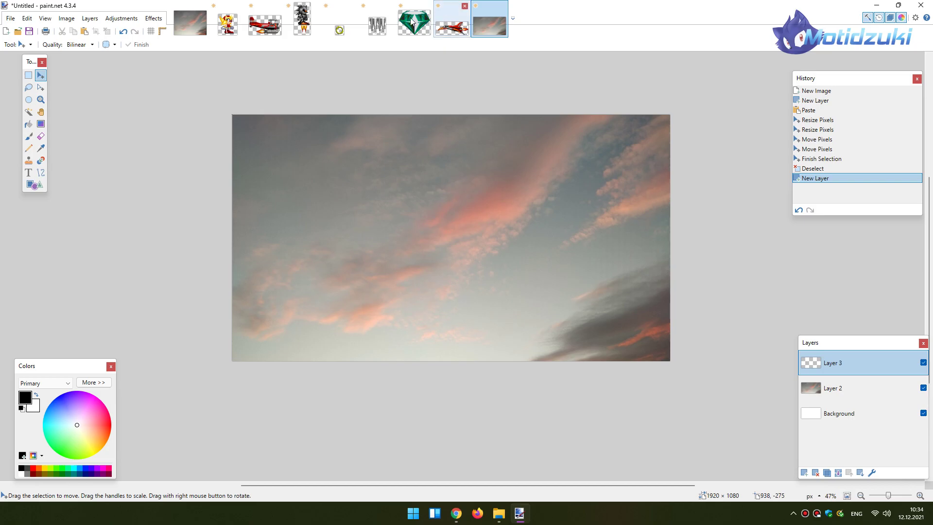
pyautogui.click(228, 24)
pyautogui.click(273, 30)
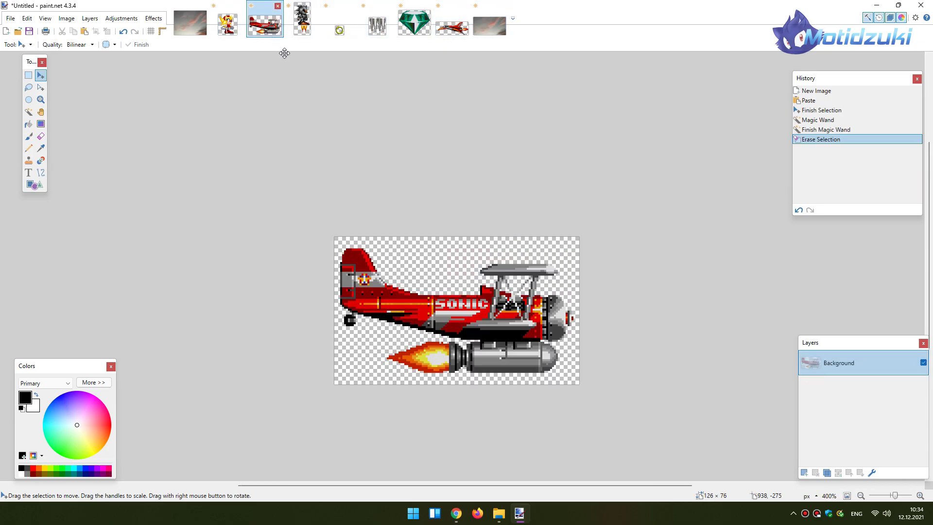
pyautogui.hotkey('ctrl', 'a')
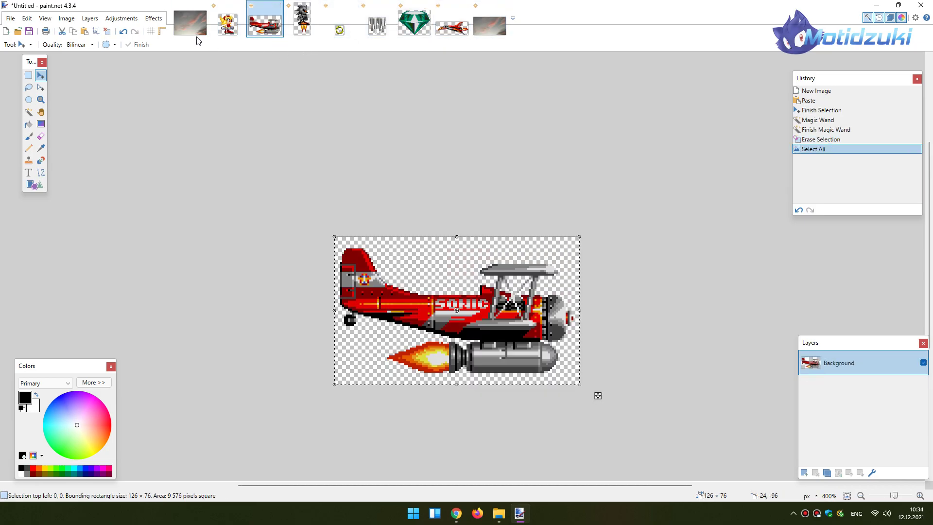
# - Try to paste the small biplane onto a new layer in the original sky photo
pyautogui.click(190, 22)
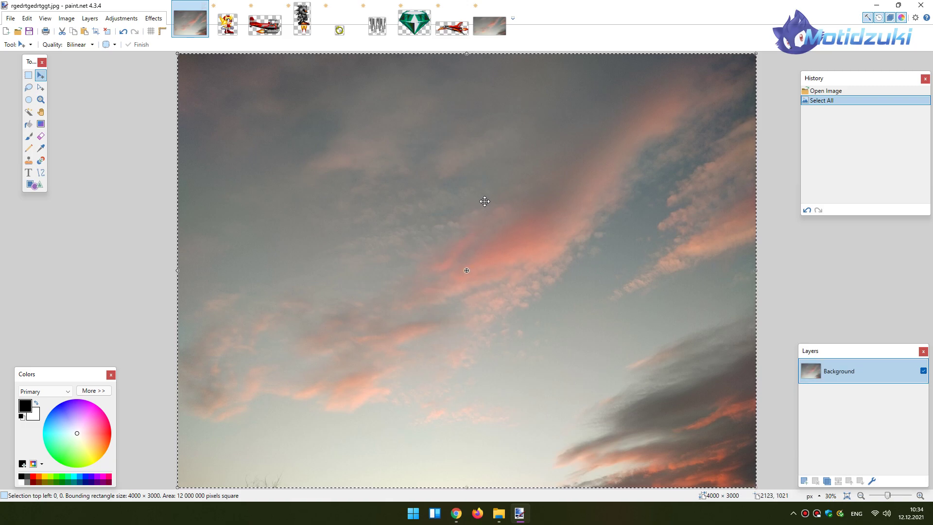
pyautogui.hotkey('ctrl', 'd')
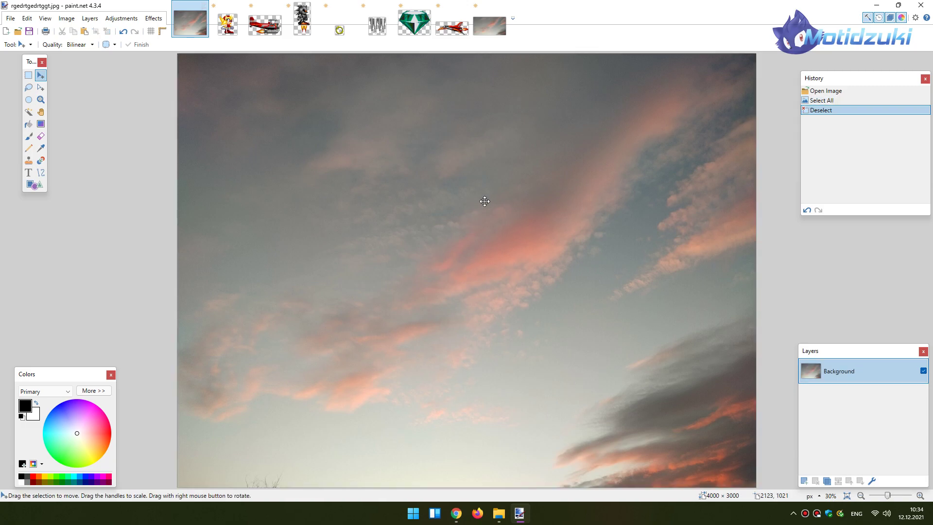
pyautogui.hotkey('ctrl', 'shift', 'n')
pyautogui.hotkey('ctrl', 'v')
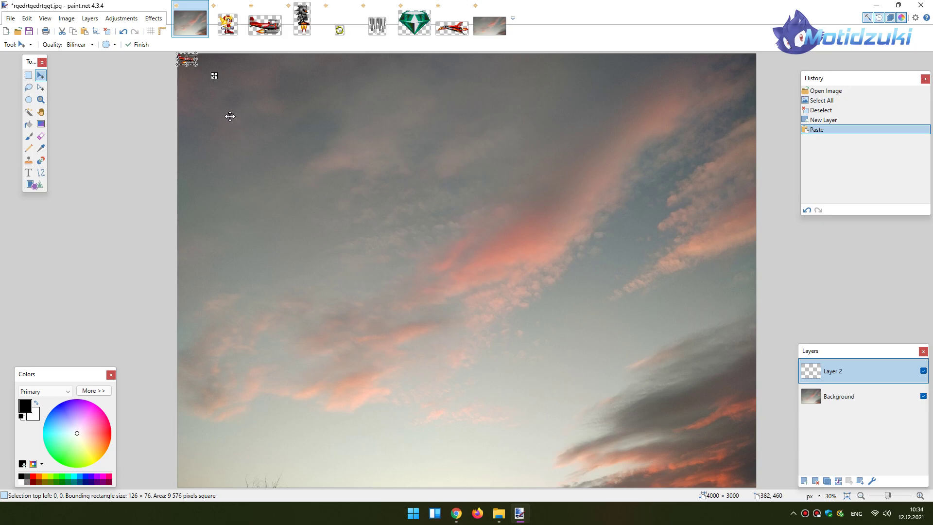
pyautogui.hotkey('ctrl', 'z')
# - Resize the biplane image to 1000 percent and copy the entire enlarged sprite
pyautogui.click(265, 22)
pyautogui.click(67, 19)
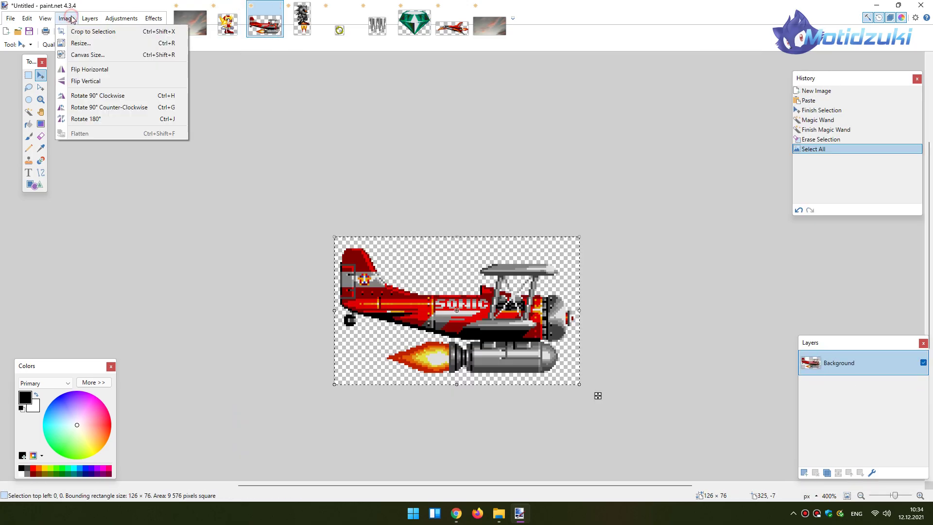
pyautogui.click(78, 44)
pyautogui.click(427, 200)
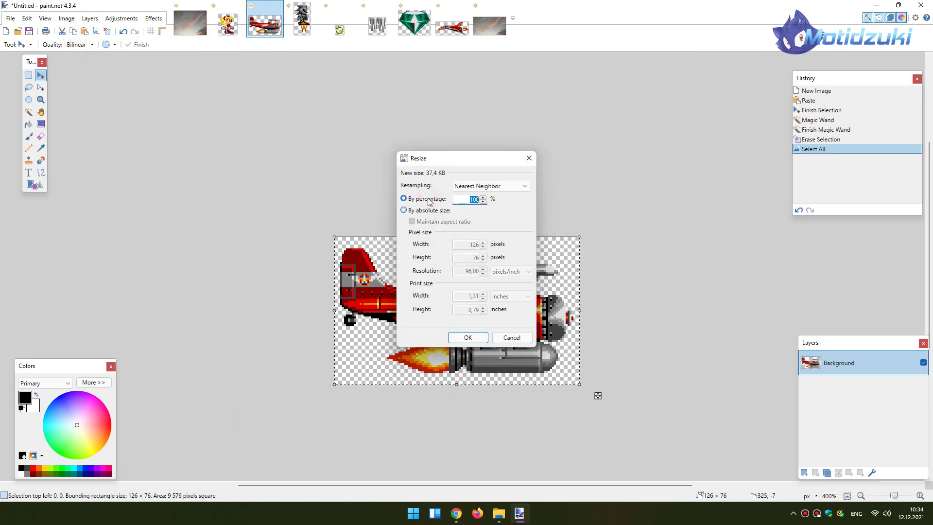
pyautogui.write('1000')
pyautogui.press('Return')
pyautogui.hotkey('ctrl', 'a')
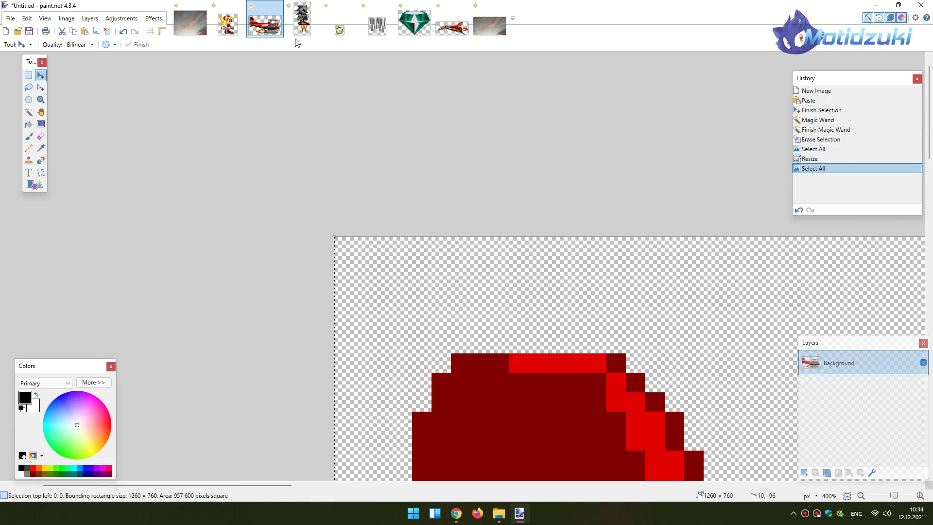
# - Paste the enlarged biplane onto the empty layer of the 1920 × 1080 composition and position it near the middle of the sky
pyautogui.click(193, 35)
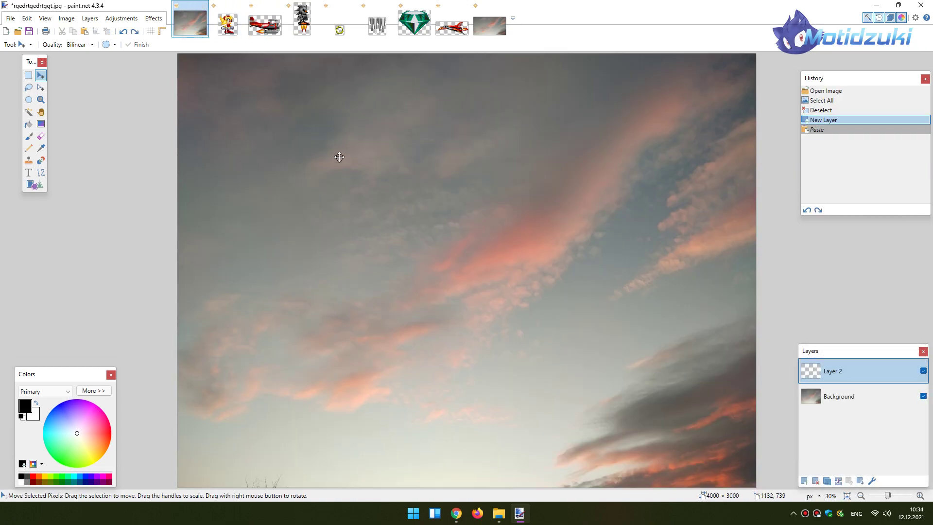
pyautogui.click(488, 22)
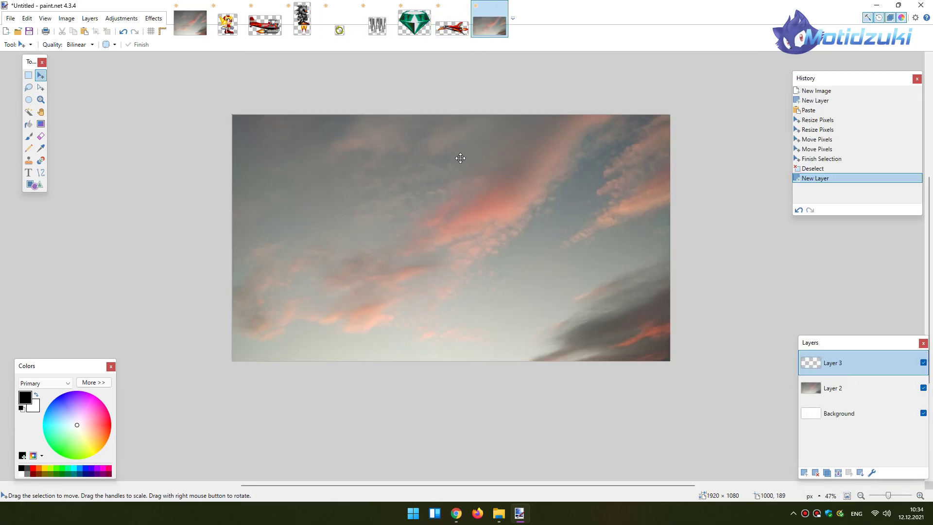
pyautogui.hotkey('ctrl', 'v')
pyautogui.moveTo(465, 158); pyautogui.dragTo(503, 273)
# - Resize the yellow-haired character sprite image to 1000 percent and copy all of it
pyautogui.click(228, 19)
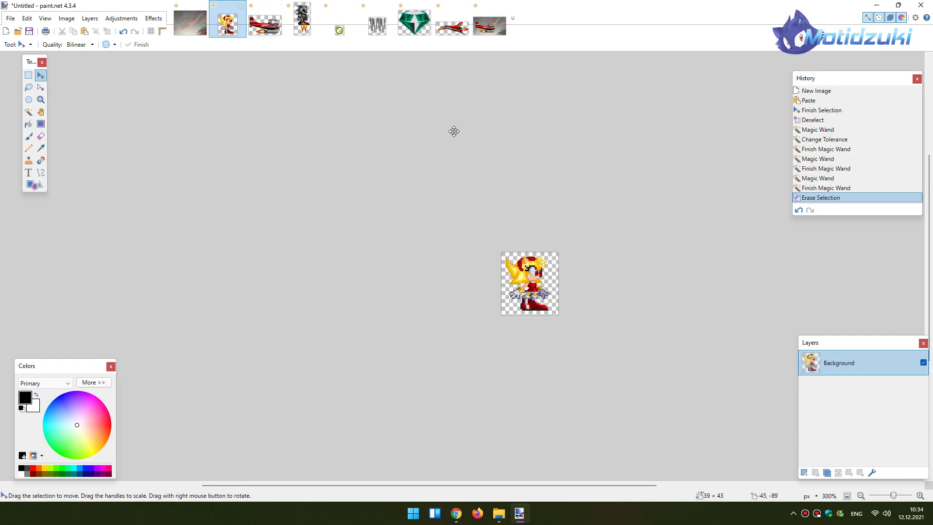
pyautogui.click(67, 18)
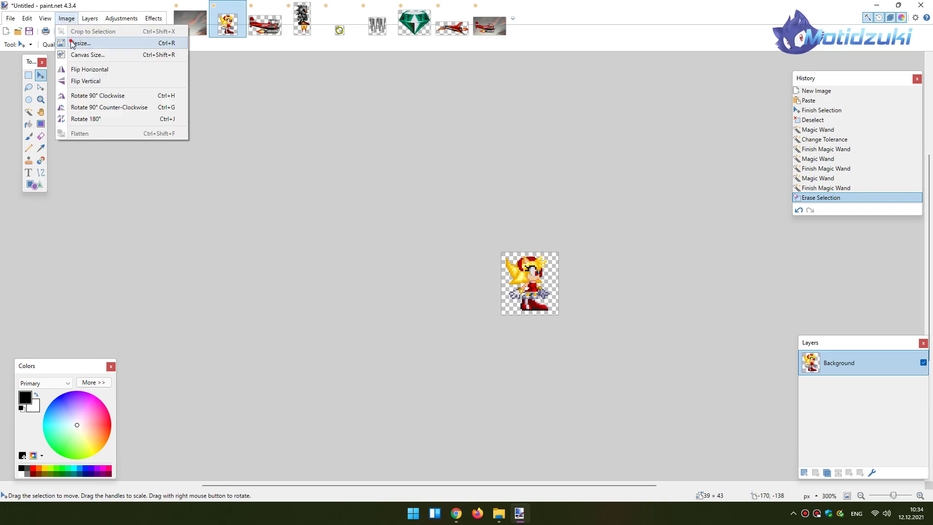
pyautogui.click(70, 42)
pyautogui.click(432, 199)
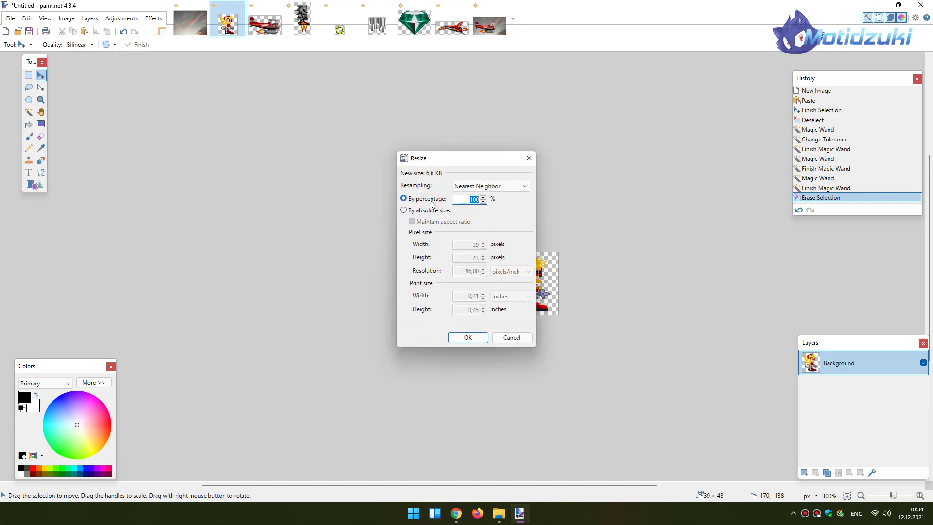
pyautogui.write('1000')
pyautogui.press('Return')
pyautogui.hotkey('ctrl', 'a')
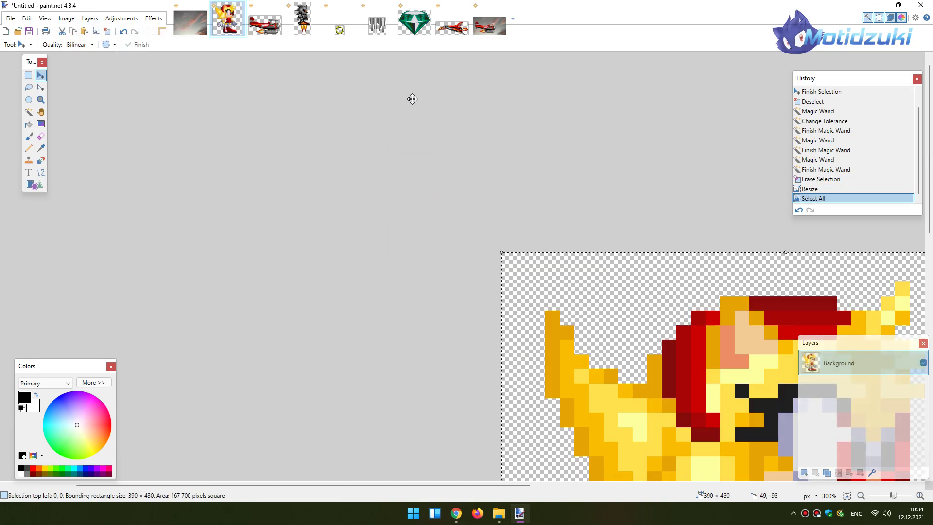
# - Paste the enlarged character onto a new layer in the composition and place it above the biplane's upper wing
pyautogui.click(188, 30)
pyautogui.click(489, 22)
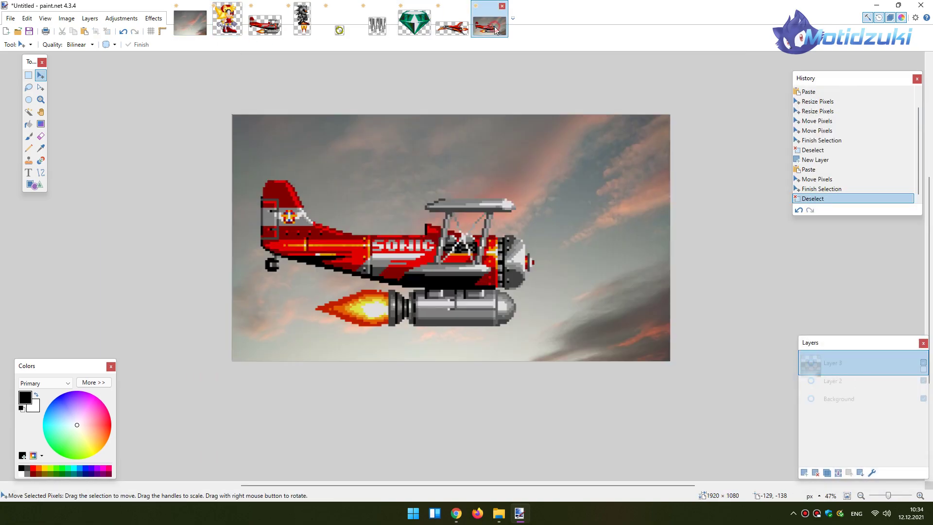
pyautogui.hotkey('ctrl', 'shift', 'n')
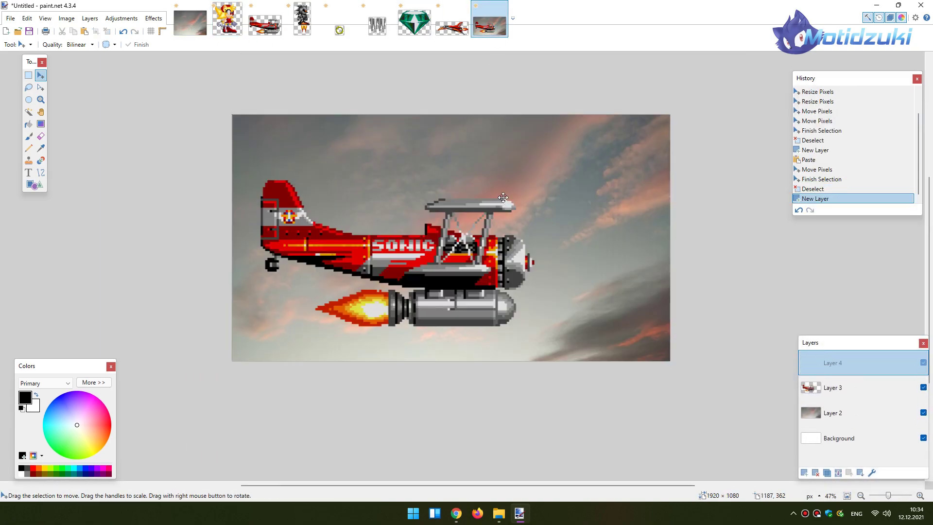
pyautogui.hotkey('ctrl', 'v')
pyautogui.moveTo(292, 193); pyautogui.dragTo(487, 192)
pyautogui.hotkey('ctrl', 'd')
# - Move the biplane on Layer 3 slightly downward and return to the character's layer
pyautogui.click(832, 388)
pyautogui.hotkey('ctrl', 'a')
pyautogui.moveTo(543, 301); pyautogui.dragTo(543, 308)
pyautogui.click(841, 363)
pyautogui.moveTo(477, 166); pyautogui.dragTo(473, 170)
pyautogui.hotkey('ctrl', 'd')
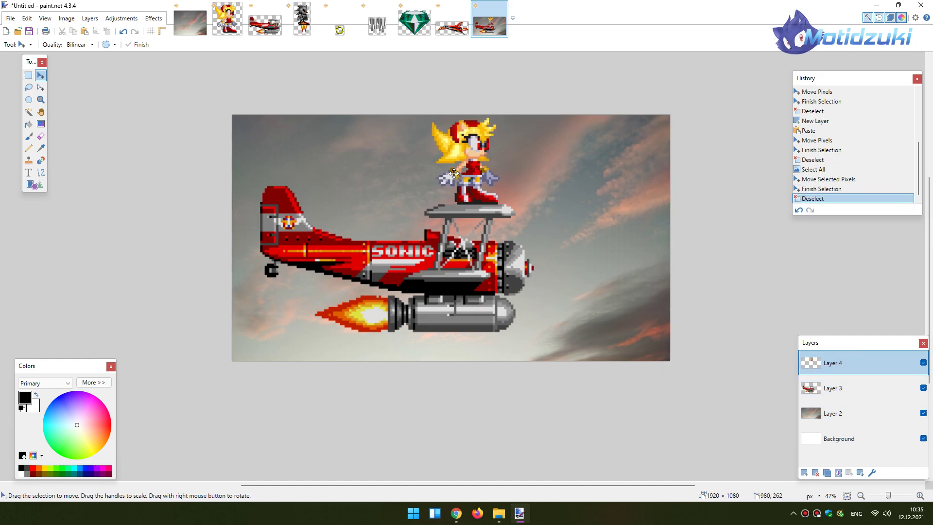
# - Select the character on Layer 4 with a rectangular selection and nudge it so it stands on the biplane's upper wing
pyautogui.click(30, 77)
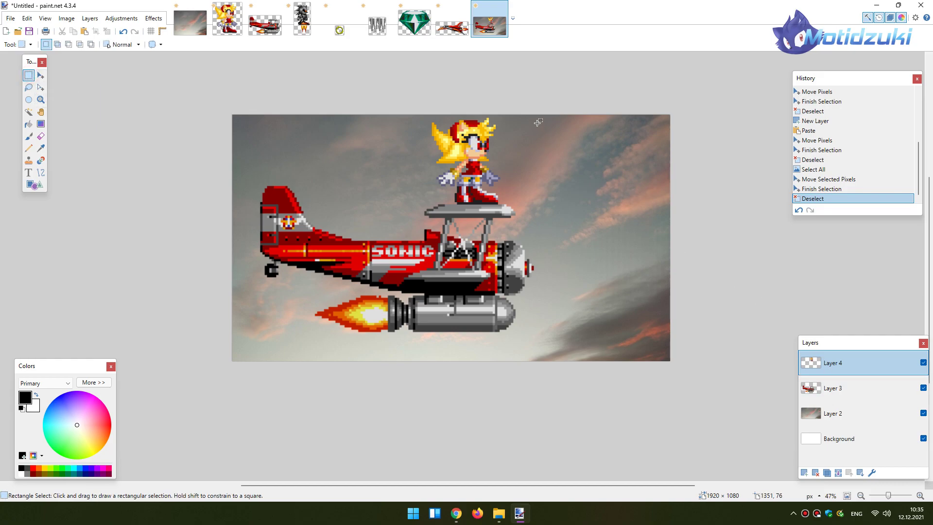
pyautogui.moveTo(540, 104); pyautogui.dragTo(411, 209)
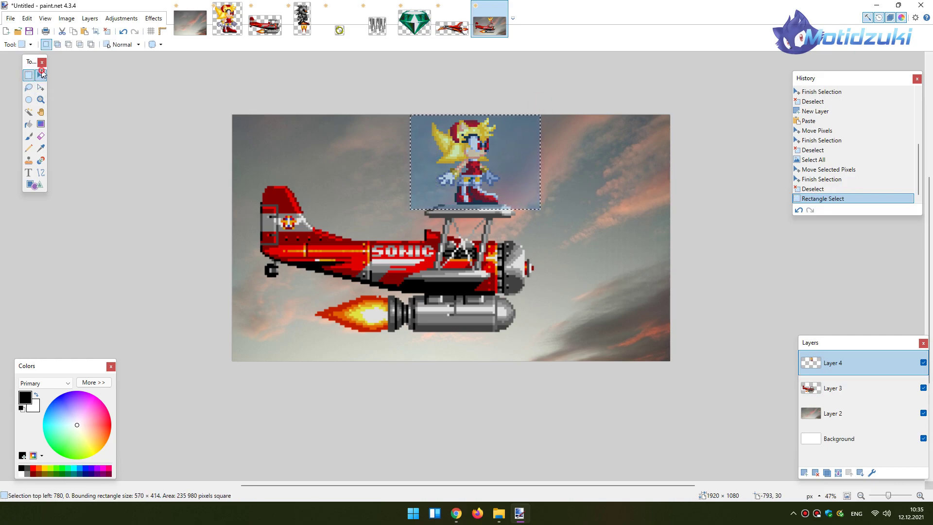
pyautogui.click(42, 74)
pyautogui.moveTo(523, 173); pyautogui.dragTo(519, 176)
pyautogui.hotkey('ctrl', 'd')
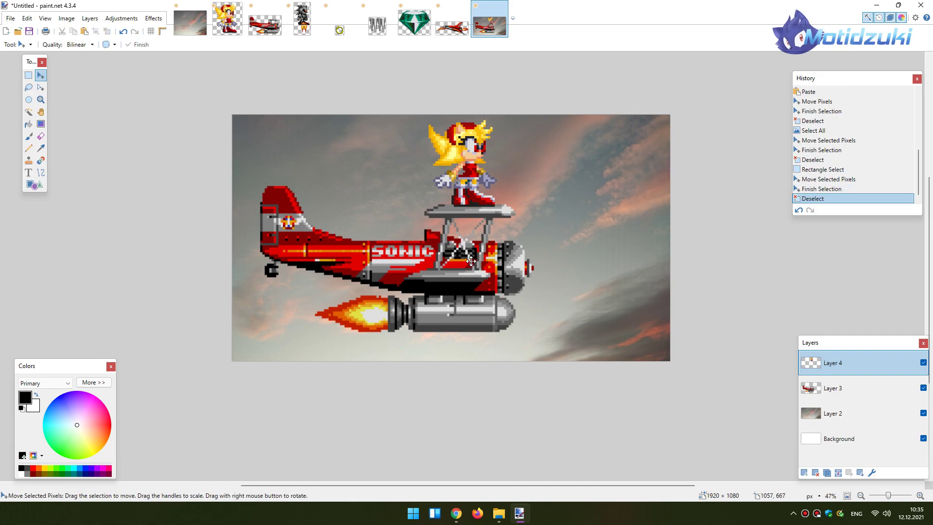
# - Copy the character sprite again, paste it onto a new layer, and position it over the fuselage behind the cockpit
pyautogui.scroll(3, 472, 263)
pyautogui.scroll(-2, 428, 263)
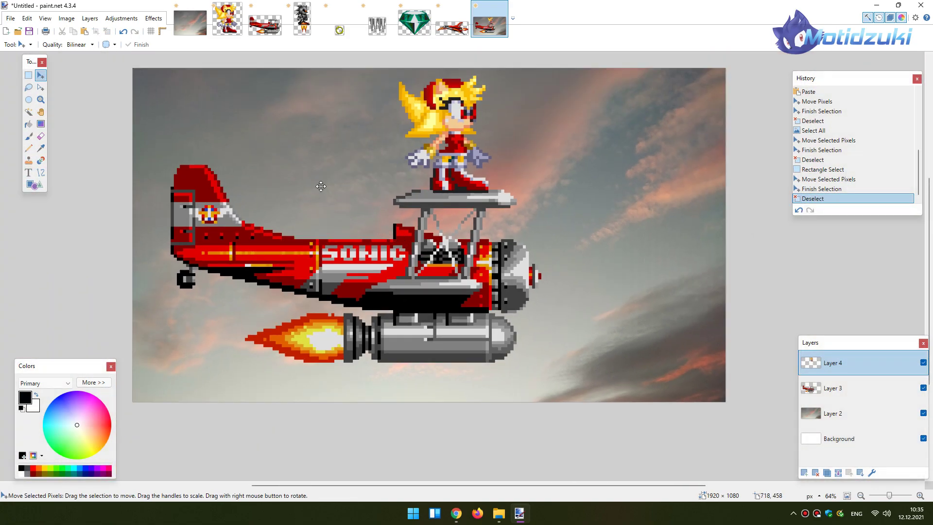
pyautogui.click(224, 25)
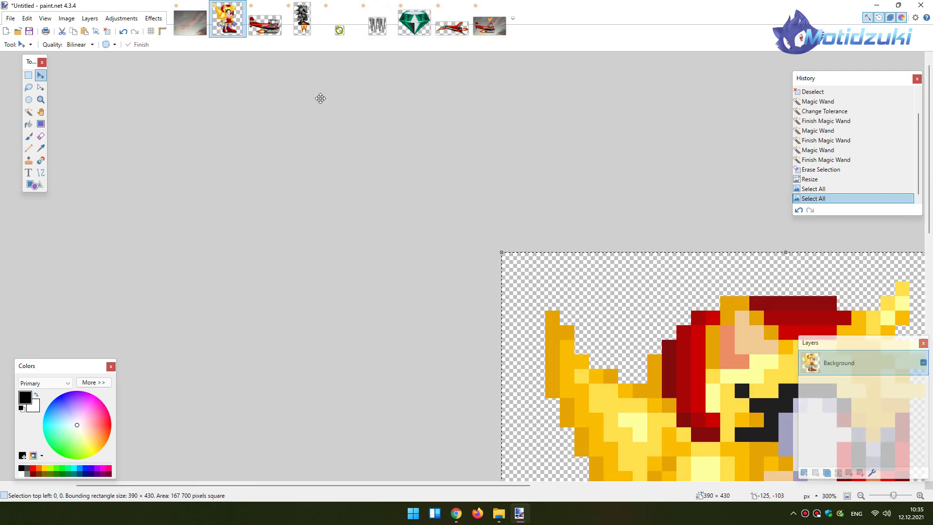
pyautogui.click(490, 24)
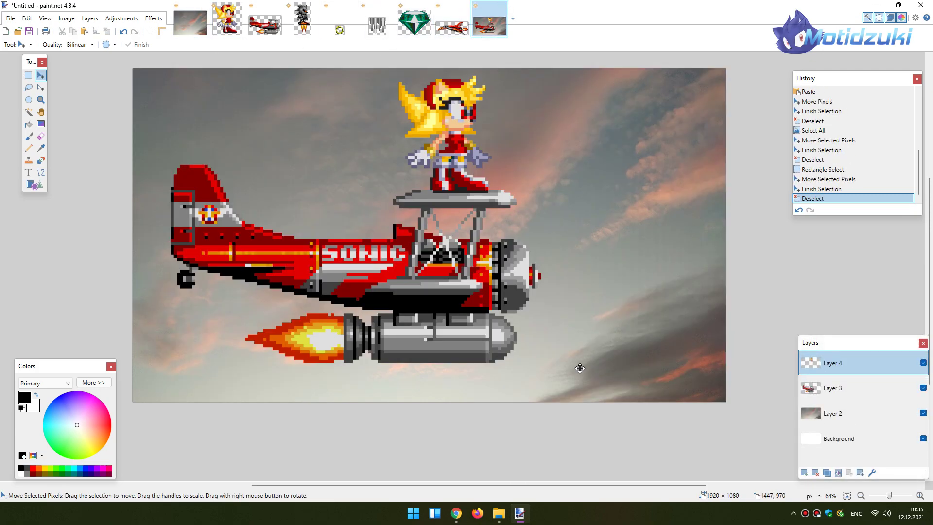
pyautogui.hotkey('ctrl', 'shift', 'n')
pyautogui.hotkey('ctrl', 'v')
pyautogui.moveTo(208, 158); pyautogui.dragTo(364, 258)
pyautogui.hotkey('ctrl', 'd')
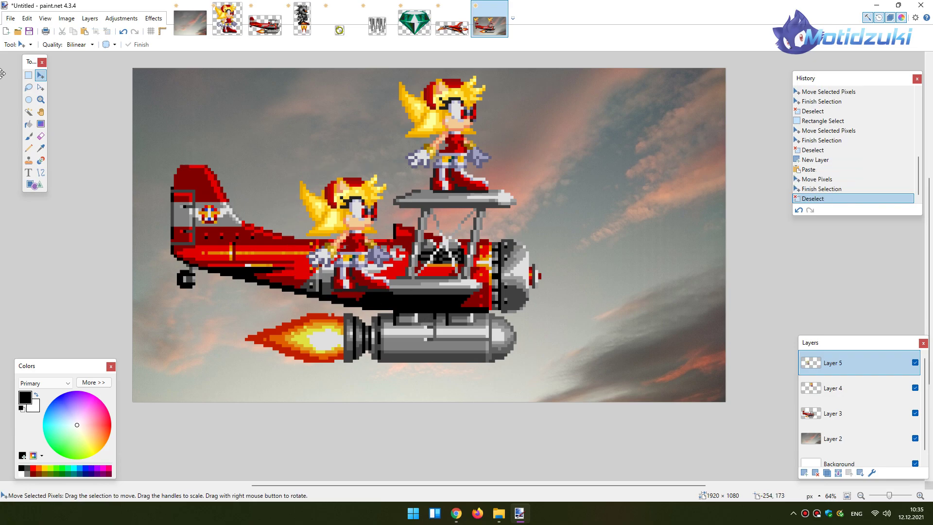
# - Erase the second character's body below the top edge of the fuselage using a rectangular selection of about 554 × 239 pixels
pyautogui.click(28, 75)
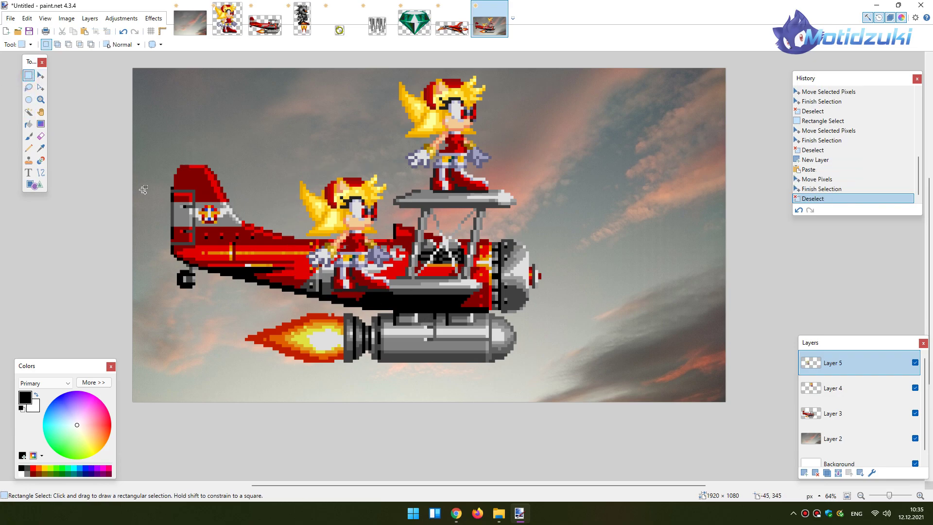
pyautogui.scroll(5, 314, 276)
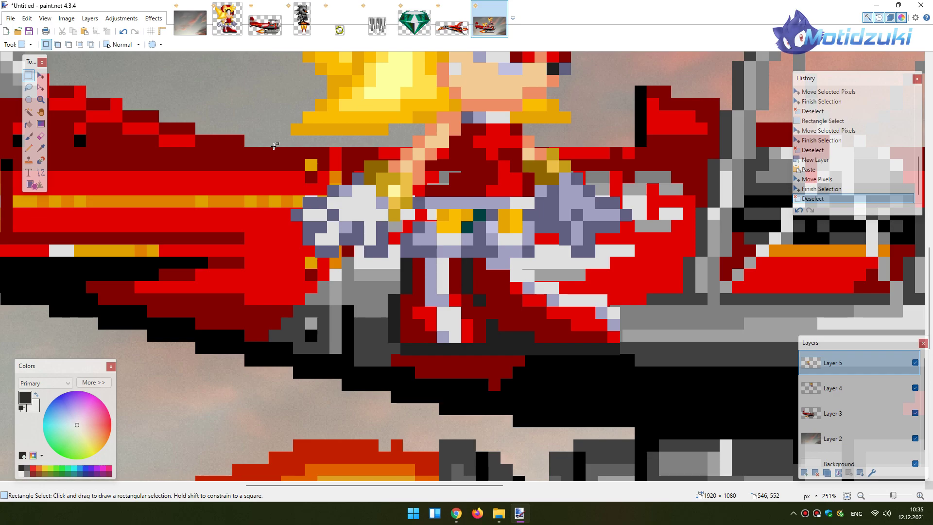
pyautogui.moveTo(274, 146); pyautogui.dragTo(573, 334)
pyautogui.scroll(4, 287, 155)
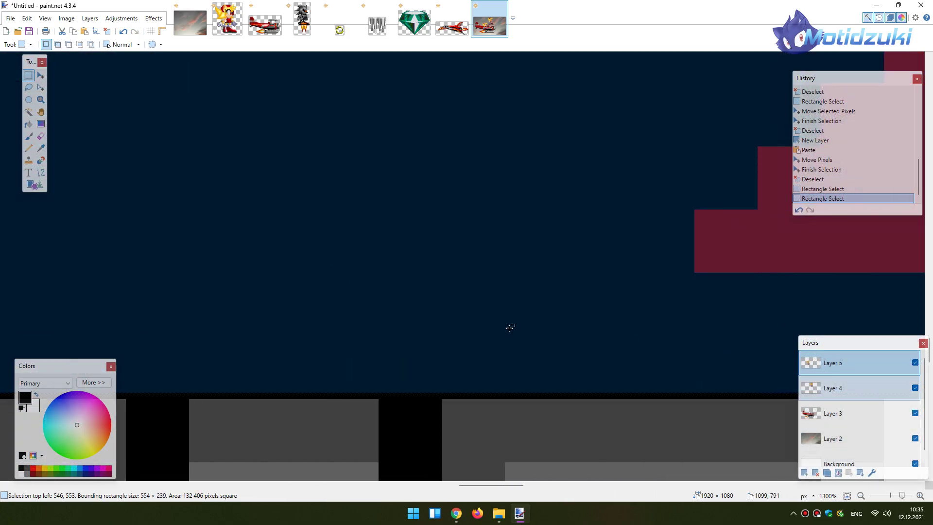
pyautogui.scroll(-4, 254, 302)
pyautogui.scroll(-3, 257, 302)
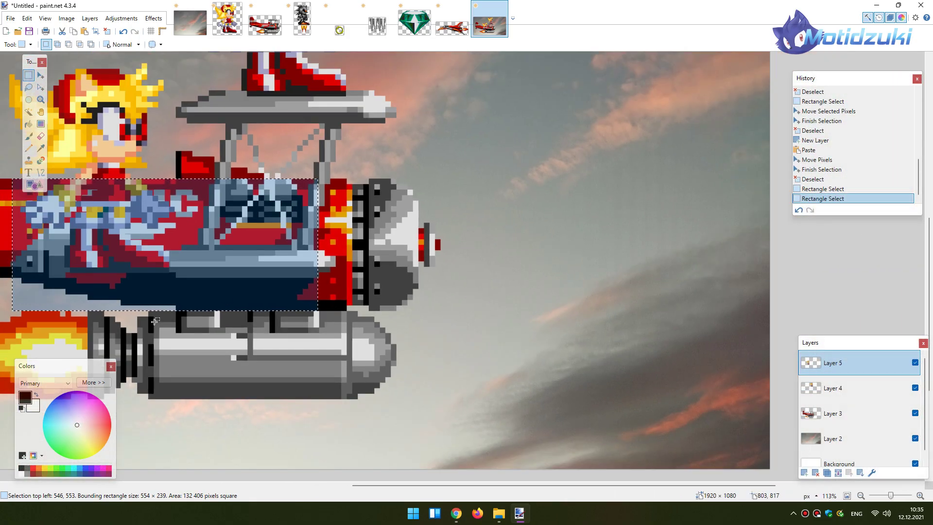
pyautogui.press('Delete')
pyautogui.moveTo(465, 485)
pyautogui.mouseDown()
pyautogui.moveTo(398, 438)
pyautogui.moveTo(372, 360)
pyautogui.mouseUp()
pyautogui.scroll(3, 384, 341)
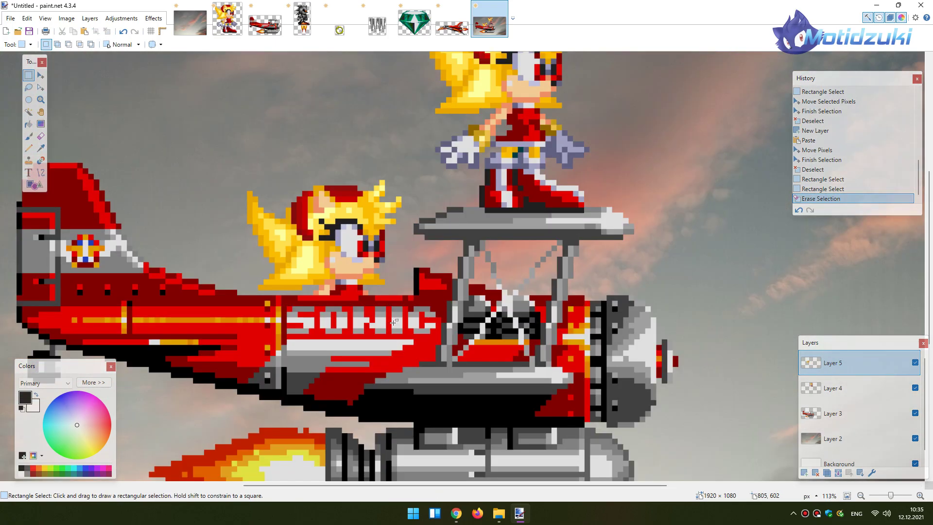
pyautogui.scroll(-8, 393, 321)
pyautogui.scroll(10, 584, 191)
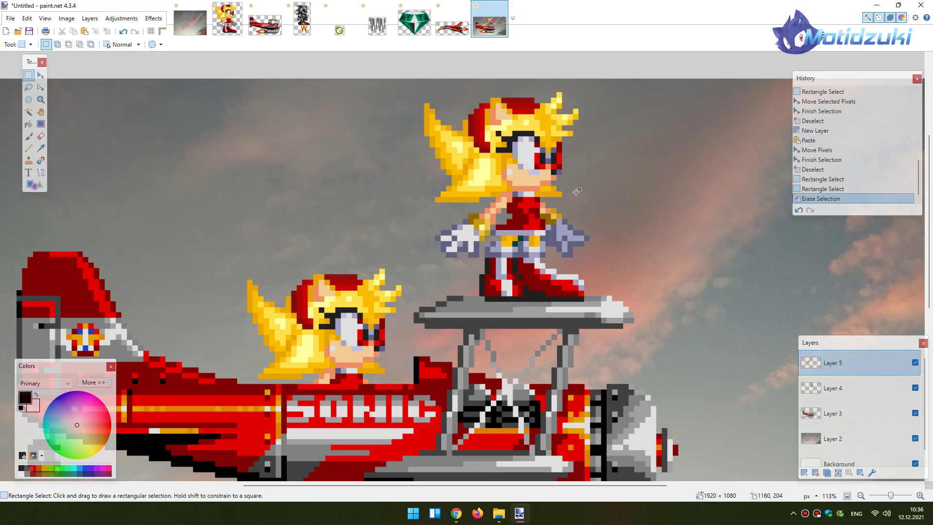
# - Enlarge the emerald sprite to 660 × 510 pixels with Nearest Neighbor resampling and copy the whole image
pyautogui.click(414, 20)
pyautogui.hotkey('ctrl', 'a')
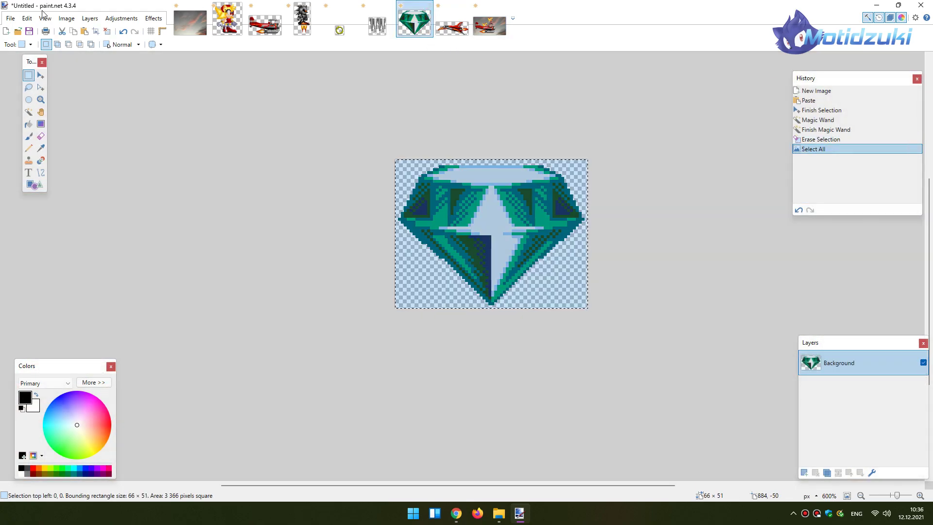
pyautogui.click(67, 18)
pyautogui.click(88, 40)
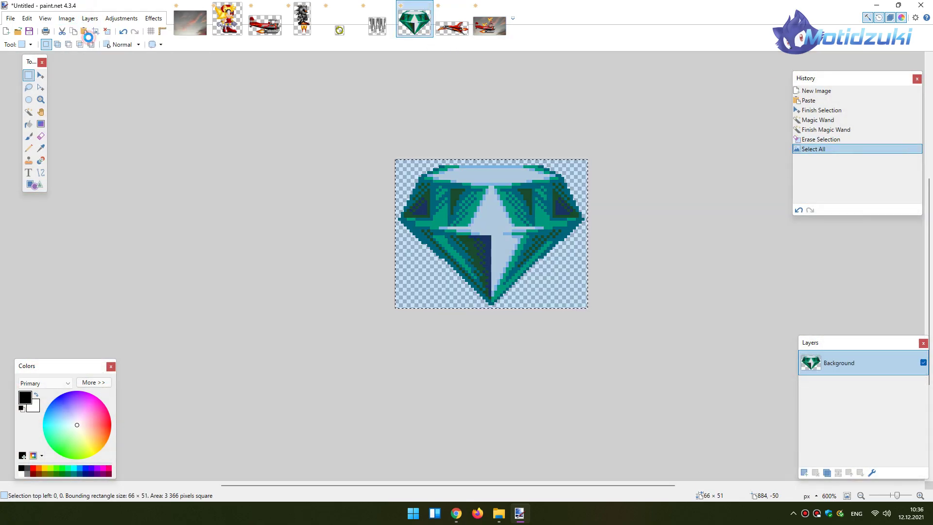
pyautogui.click(440, 199)
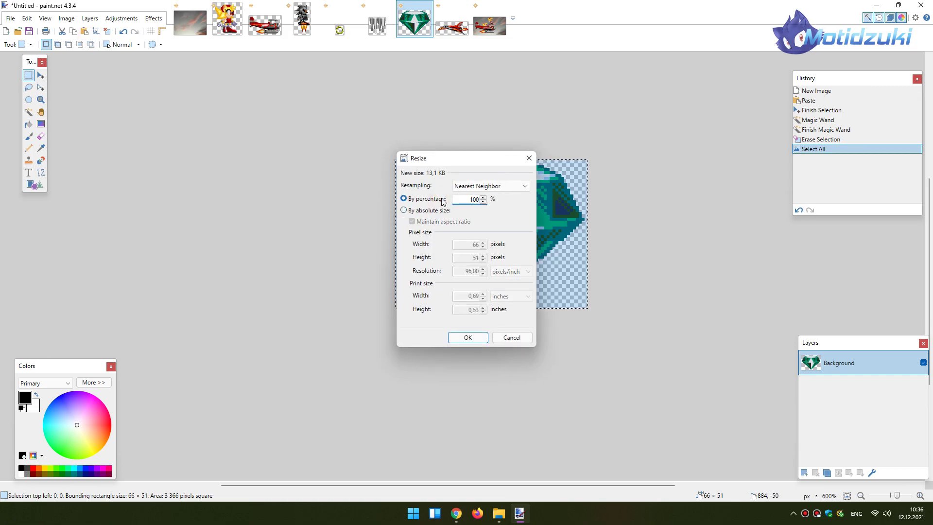
pyautogui.press('Return')
pyautogui.hotkey('ctrl', 'a')
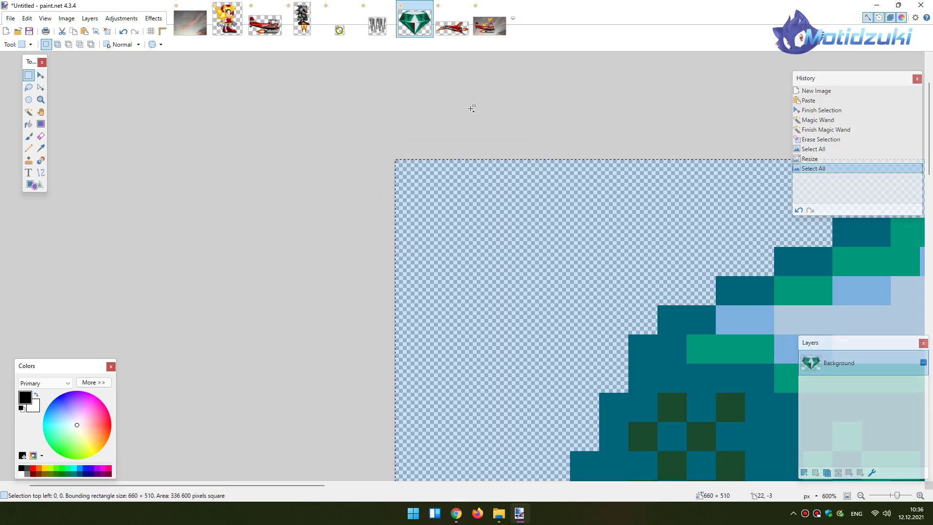
# - Paste the emerald onto a new layer of the composition, scaled to about 541 × 418 pixels and placed over the biplane's tail
pyautogui.click(500, 33)
pyautogui.hotkey('ctrl', 'shift', 'n')
pyautogui.hotkey('ctrl', 'v')
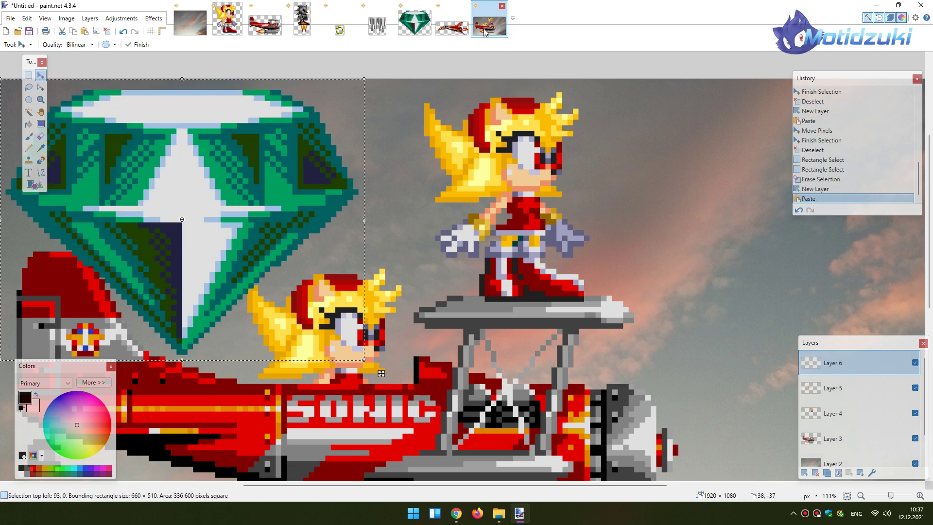
pyautogui.hotkey('ctrl', 'b')
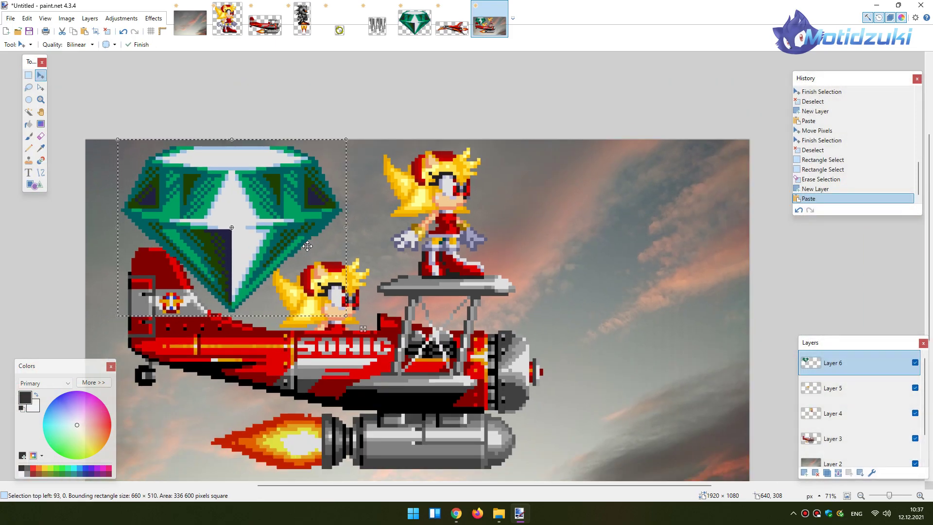
pyautogui.moveTo(339, 304); pyautogui.dragTo(307, 287)
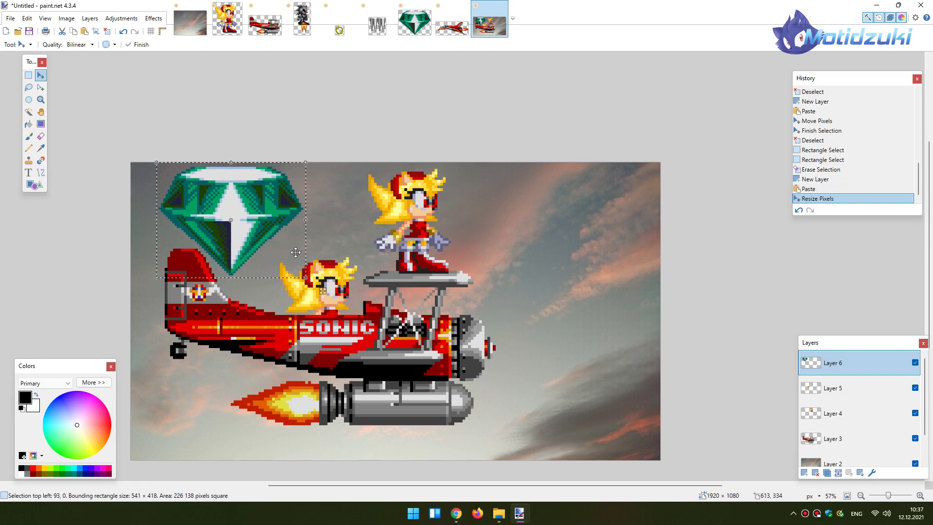
pyautogui.moveTo(281, 248); pyautogui.dragTo(292, 273)
# - Try tilting the emerald by rotating and shifting it, and undo these changes
pyautogui.moveTo(335, 176); pyautogui.dragTo(343, 204)
pyautogui.moveTo(298, 242); pyautogui.dragTo(297, 246)
pyautogui.moveTo(328, 197)
pyautogui.mouseDown()
pyautogui.moveTo(340, 192)
pyautogui.moveTo(330, 183)
pyautogui.mouseUp()
pyautogui.hotkey('ctrl', 'z')
pyautogui.hotkey('ctrl', 'z')
pyautogui.hotkey('ctrl', 'z')
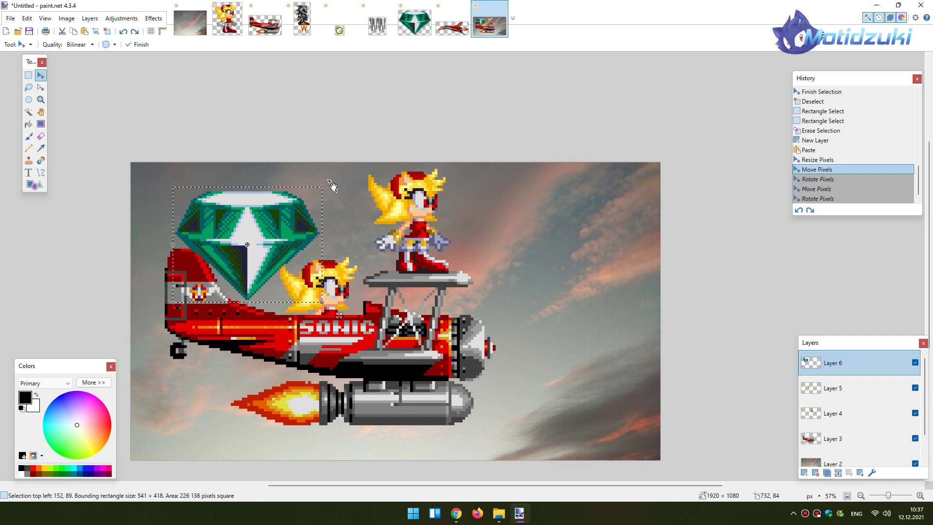
# - Move the emerald up into the sky above the biplane's tail and deselect it
pyautogui.moveTo(287, 257); pyautogui.dragTo(287, 244)
pyautogui.hotkey('ctrl', 'd')
pyautogui.scroll(-3, 361, 313)
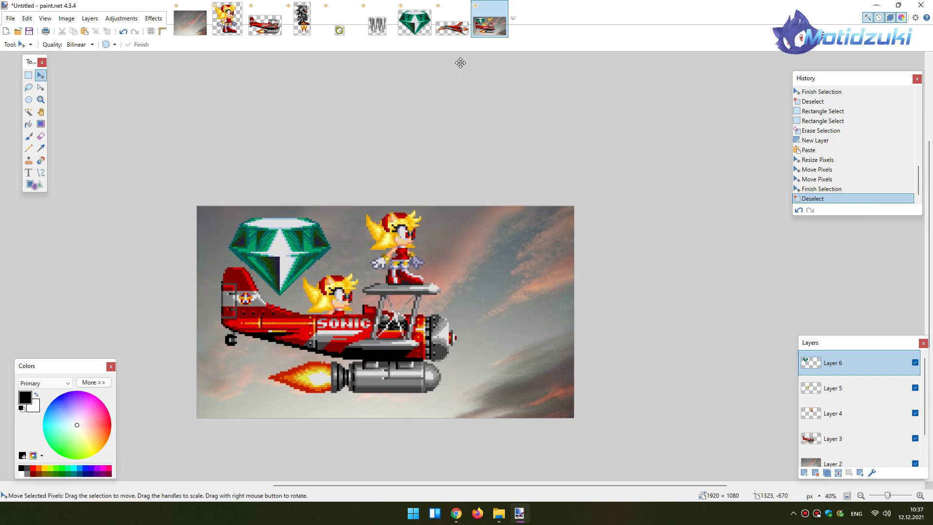
# - Enlarge the grey robot sprite to 460 × 890 pixels with Nearest Neighbor resampling and copy the whole image
pyautogui.click(452, 29)
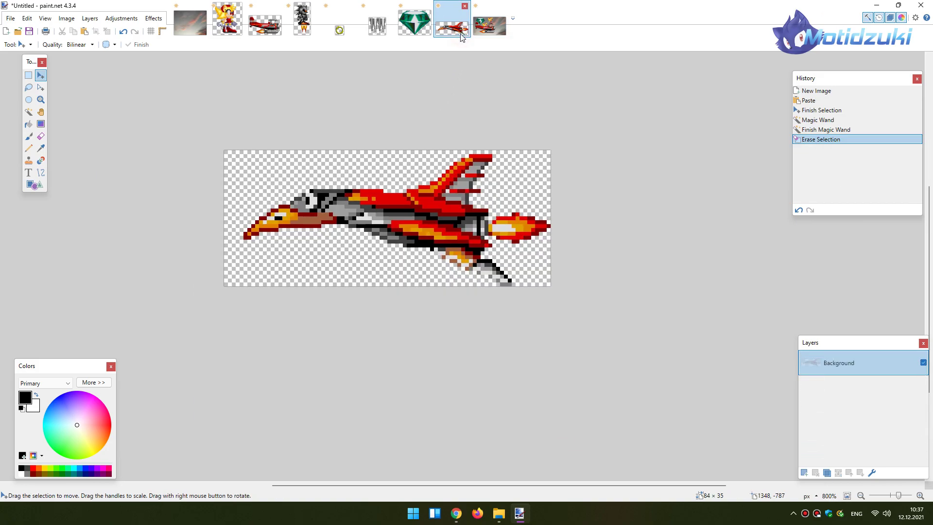
pyautogui.click(76, 20)
pyautogui.click(308, 24)
pyautogui.click(307, 24)
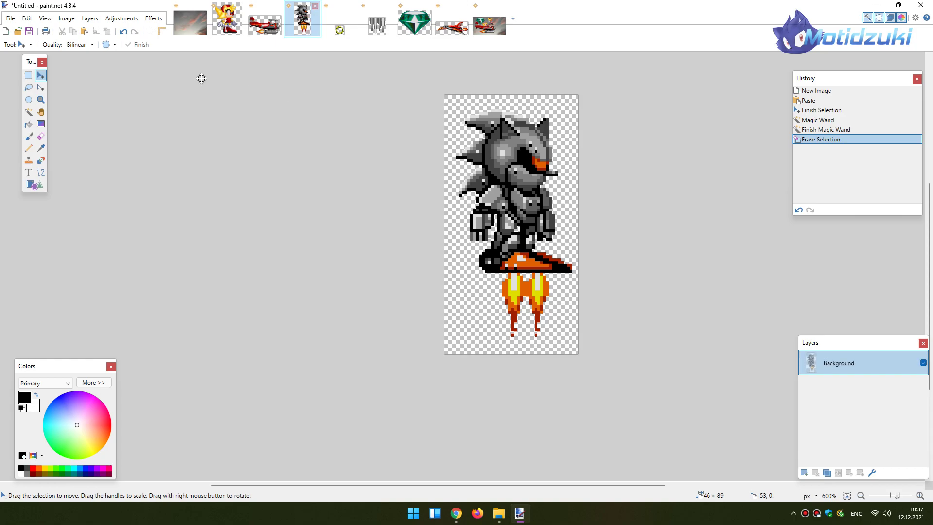
pyautogui.click(77, 19)
pyautogui.click(76, 44)
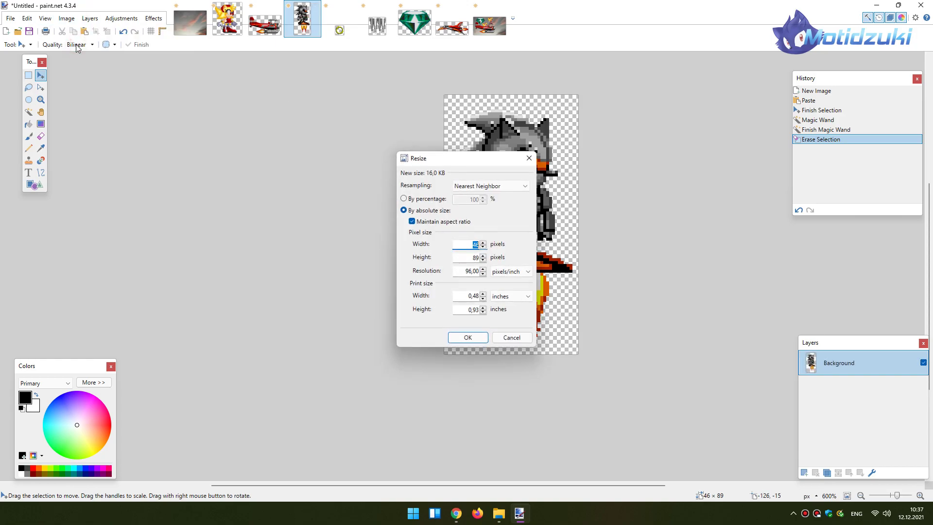
pyautogui.click(421, 200)
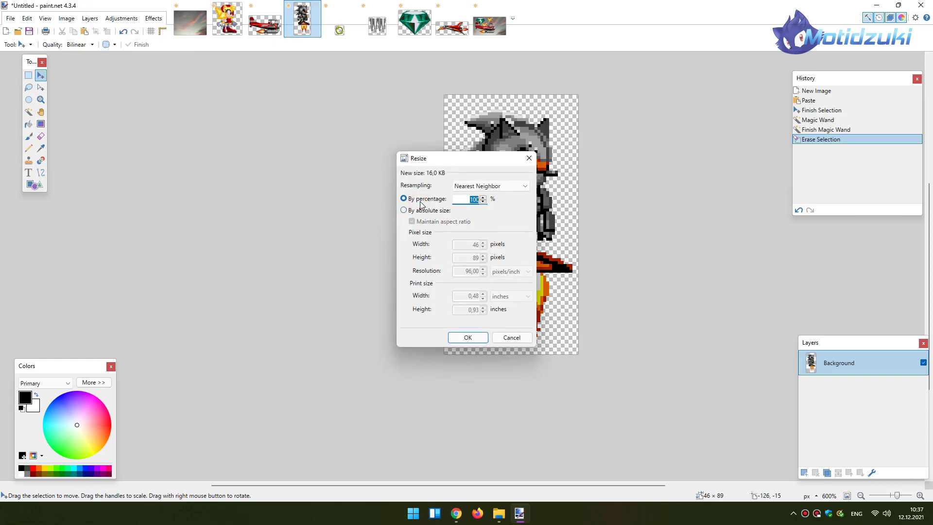
pyautogui.press('Return')
pyautogui.hotkey('ctrl', 'a')
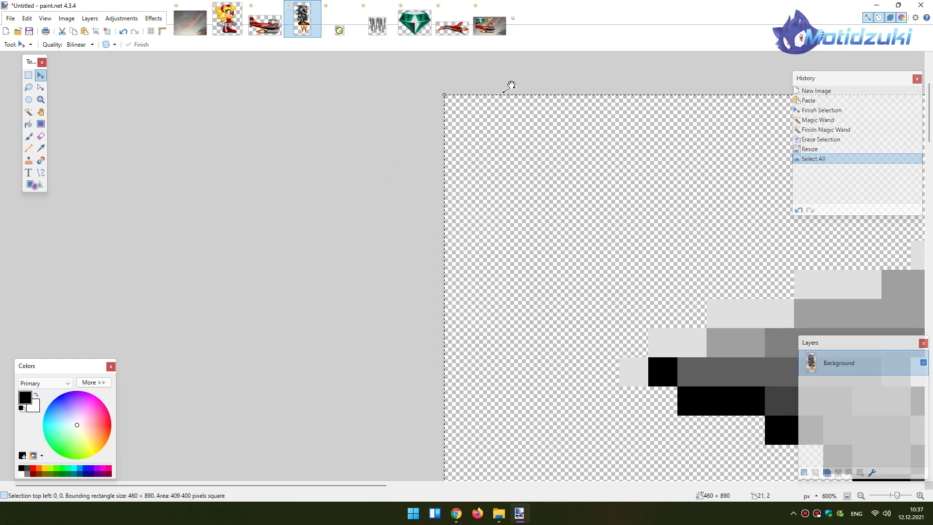
pyautogui.scroll(-5, 512, 445)
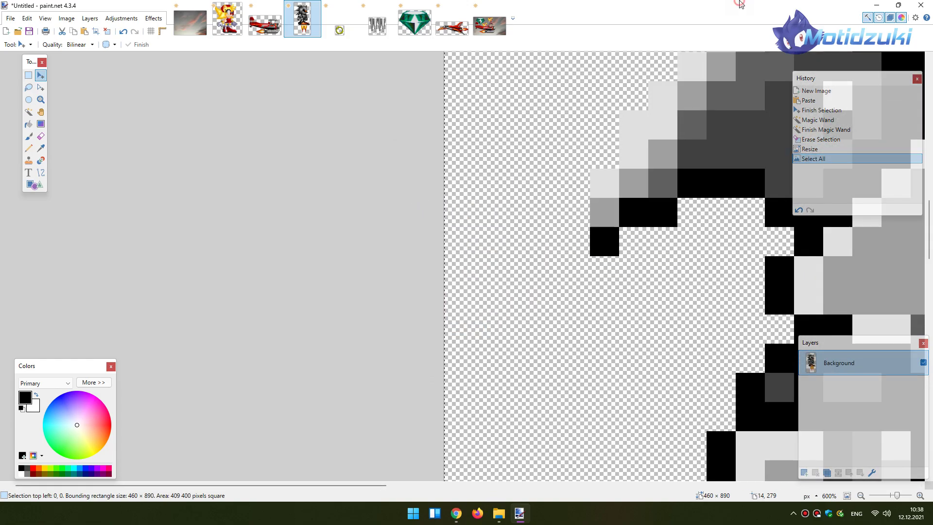
pyautogui.scroll(-8, 629, 250)
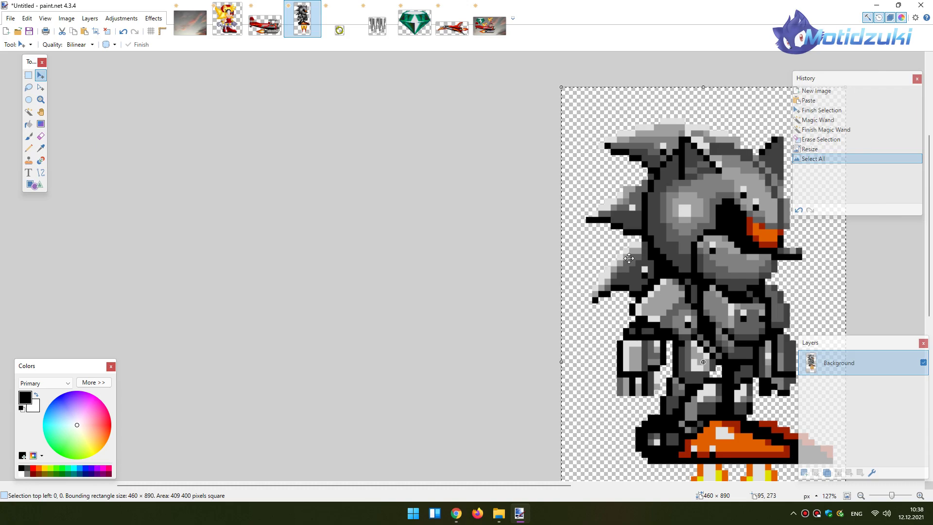
pyautogui.hotkey('ctrl', 'a')
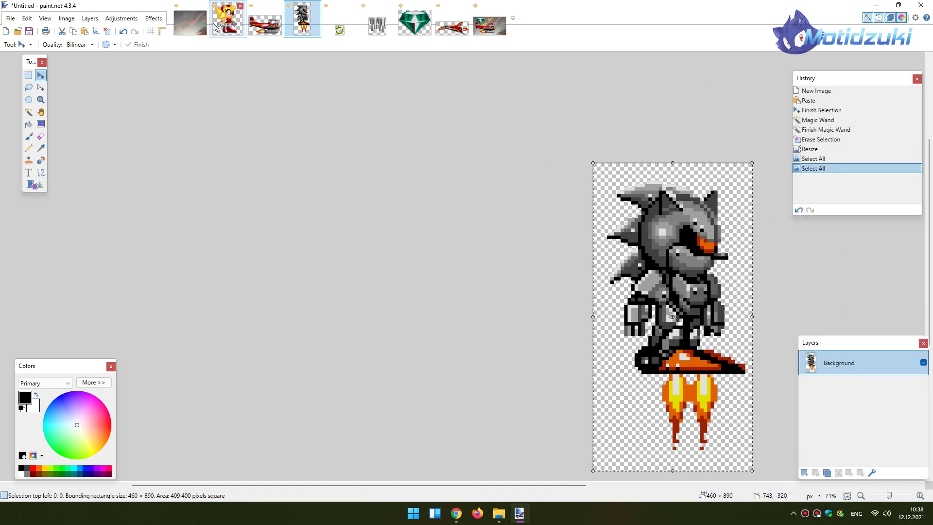
# - Paste the robot onto a new layer above the emerald's layer in the composition and deselect it
pyautogui.click(500, 30)
pyautogui.hotkey('ctrl', 'shift', 'n')
pyautogui.hotkey('ctrl', 'v')
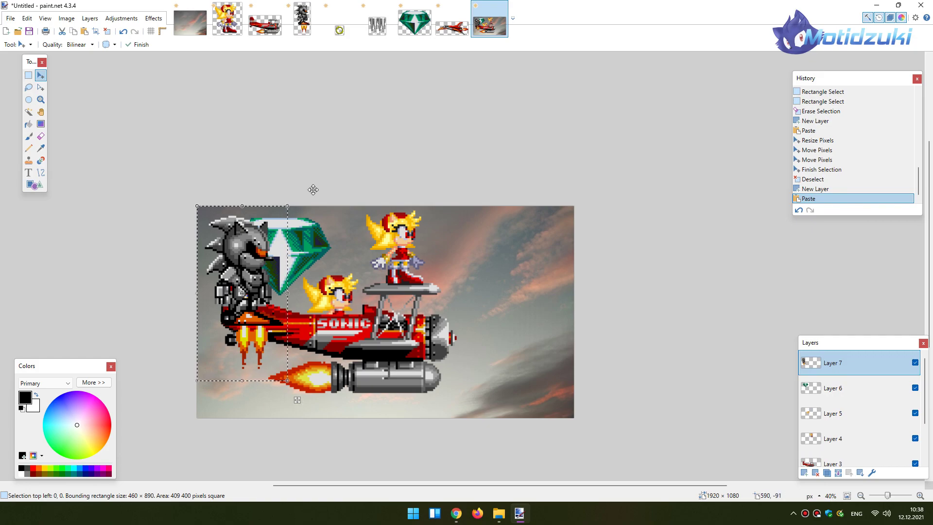
pyautogui.hotkey('ctrl', 'd')
# - Flip the robot's layer horizontally and move its content up about 37 pixels so the robot faces the biplane
pyautogui.click(97, 21)
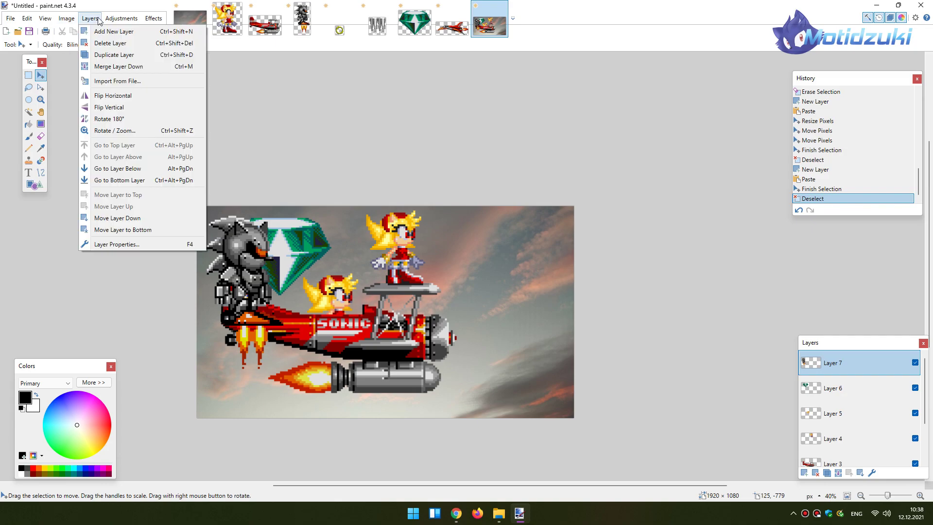
pyautogui.click(119, 96)
pyautogui.moveTo(554, 323); pyautogui.dragTo(554, 316)
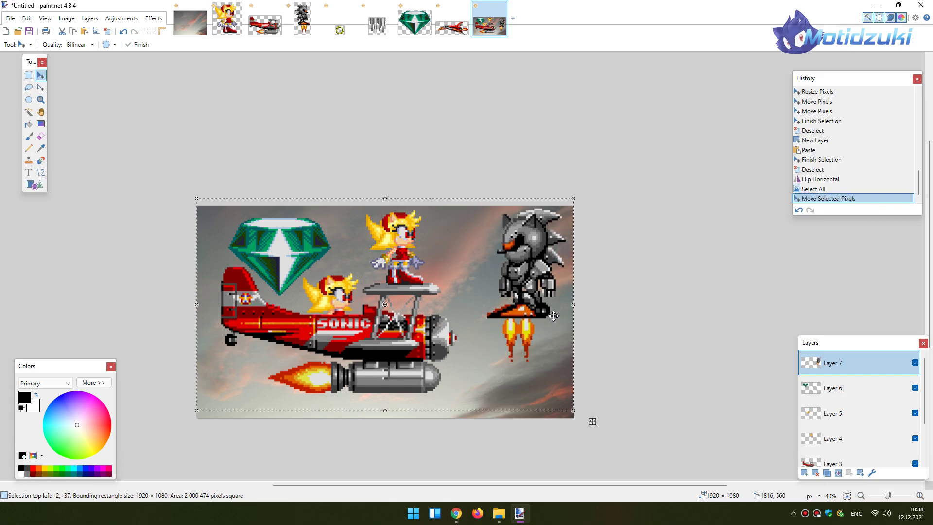
pyautogui.hotkey('ctrl', 'd')
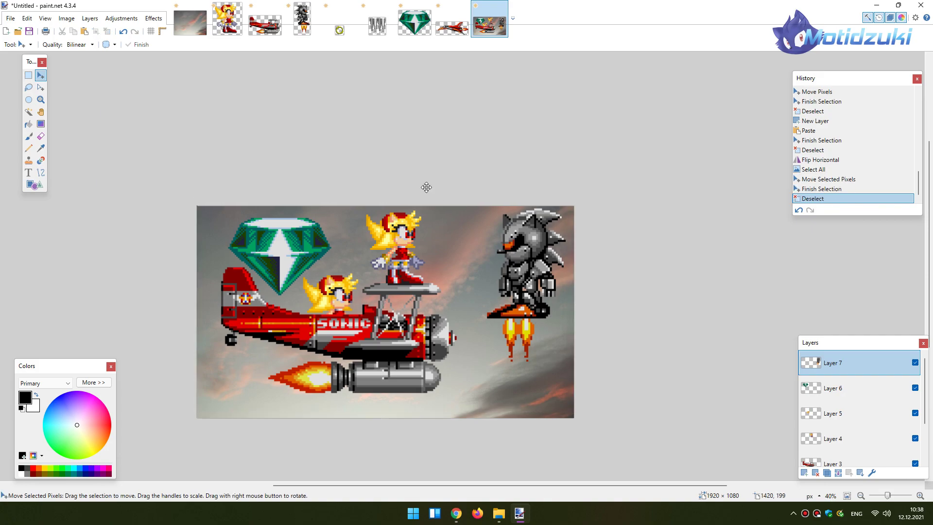
# - Enlarge the red bird-shaped aircraft sprite to 840 × 350 pixels with Nearest Neighbor resampling and copy the whole image
pyautogui.click(445, 29)
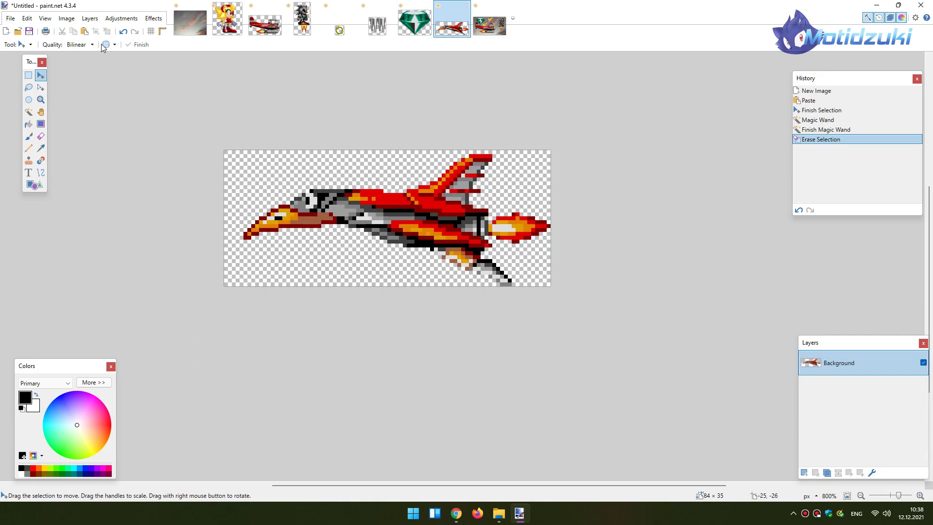
pyautogui.click(67, 19)
pyautogui.click(73, 43)
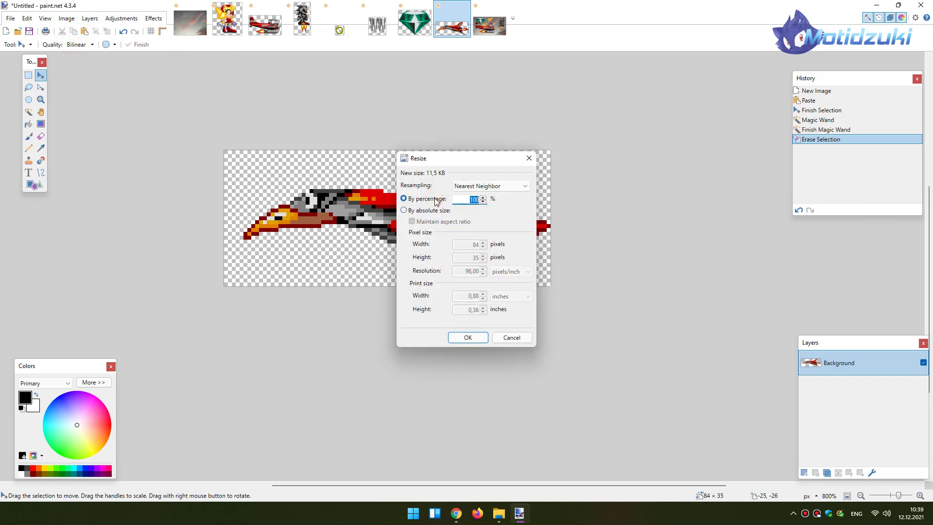
pyautogui.press('Return')
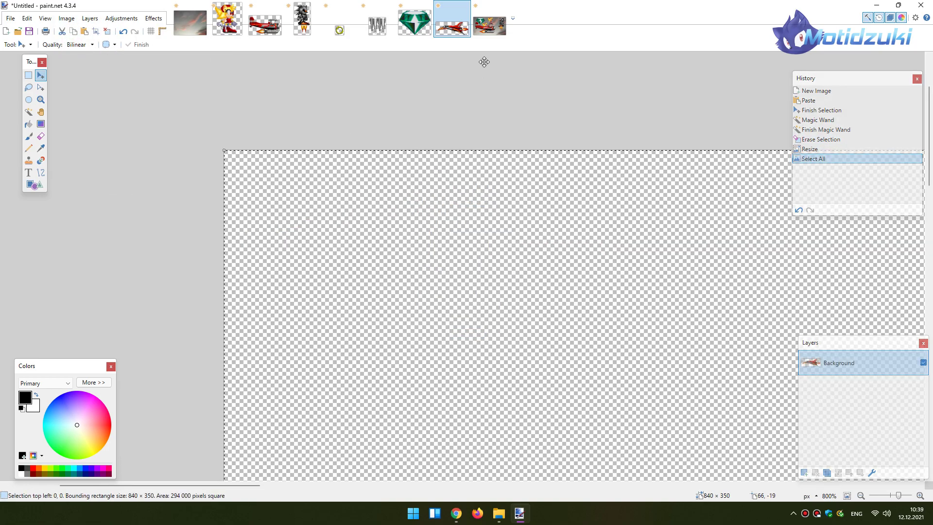
# - Try the red bird-shaped aircraft on a new layer in the picture's lower-right corner and delete that layer
pyautogui.click(491, 25)
pyautogui.hotkey('ctrl', 'shift', 'v')
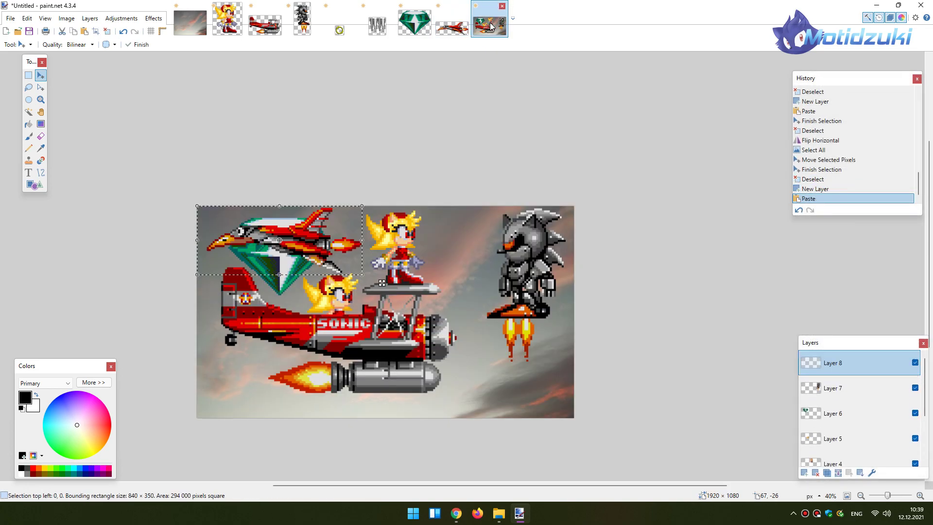
pyautogui.moveTo(331, 212); pyautogui.dragTo(564, 427)
pyautogui.hotkey('ctrl', 'd')
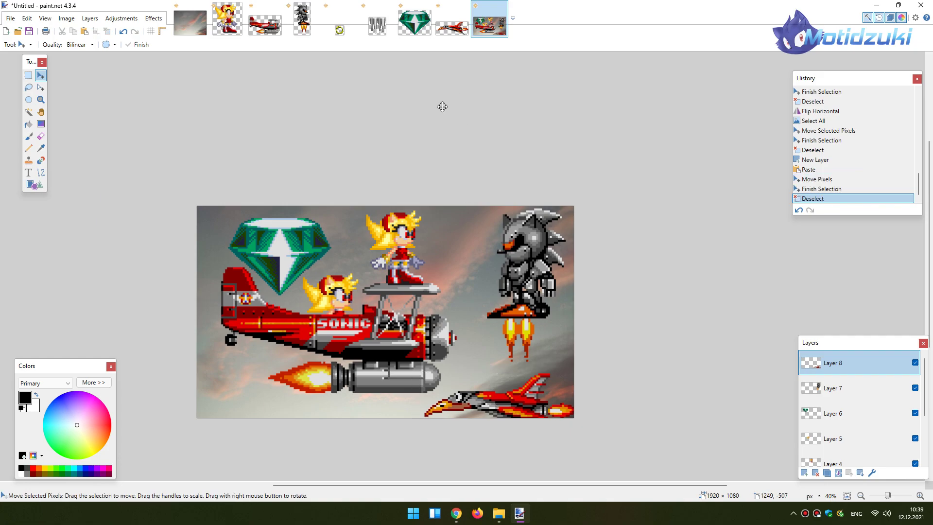
pyautogui.click(820, 474)
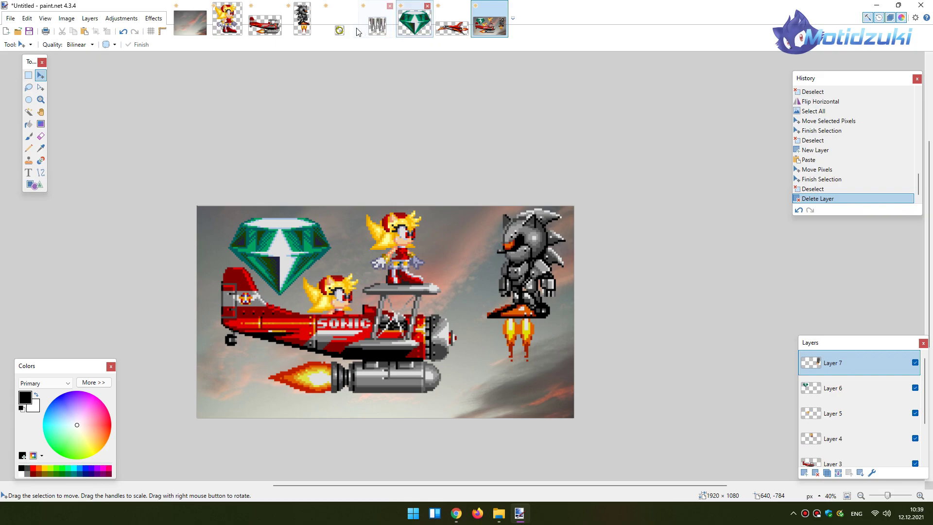
# - Copy the ring sprite at its original size and add a new empty layer to the composition
pyautogui.click(335, 32)
pyautogui.hotkey('ctrl', 'a')
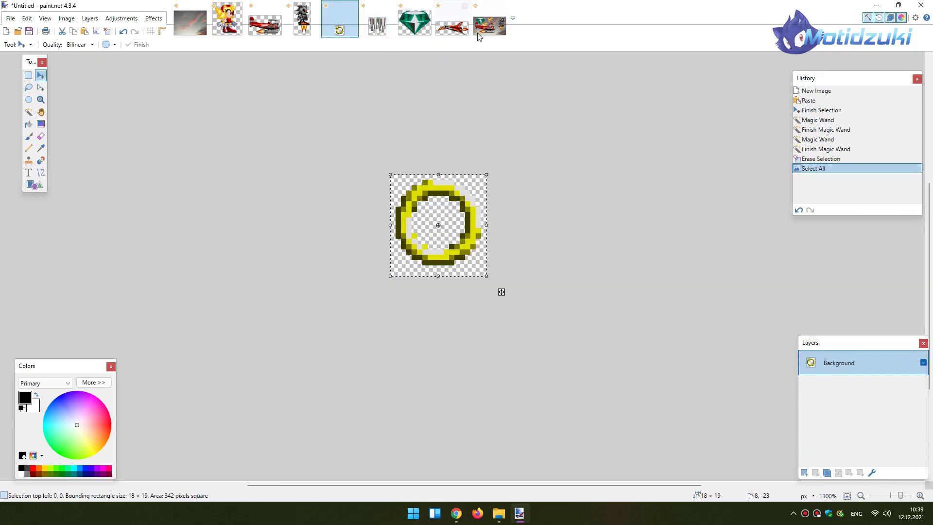
pyautogui.click(499, 29)
pyautogui.hotkey('ctrl', 'shift', 'n')
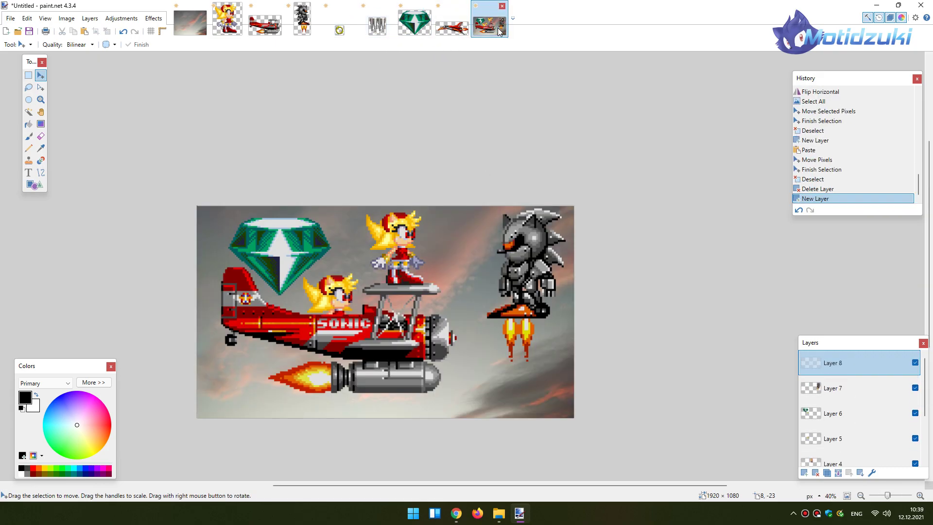
# - Enlarge the ring sprite to 1000% with Nearest Neighbor resampling and paste it onto another new layer of the composition
pyautogui.click(341, 24)
pyautogui.click(66, 18)
pyautogui.click(93, 43)
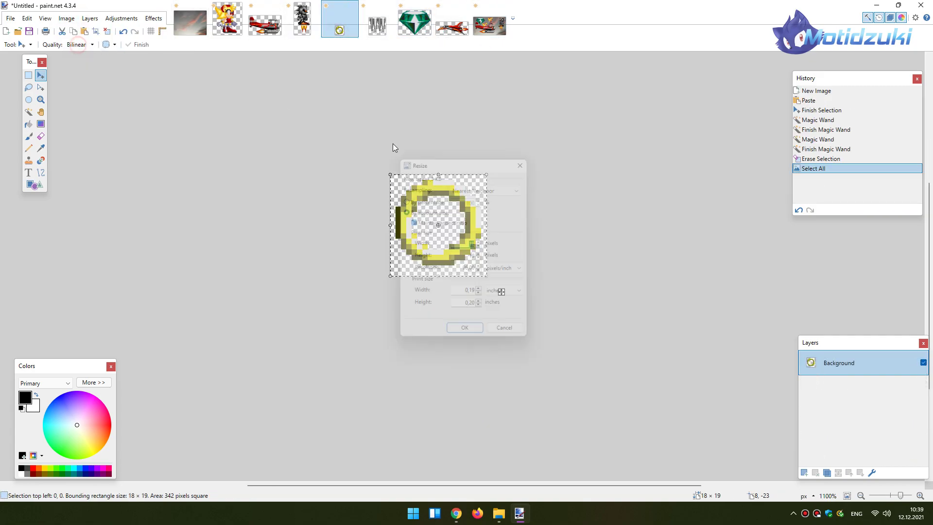
pyautogui.click(432, 199)
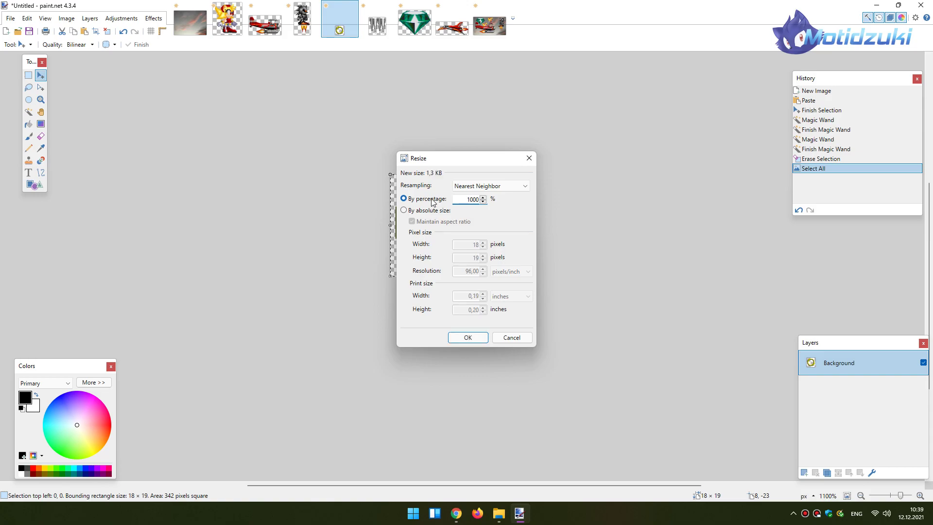
pyautogui.write('1000')
pyautogui.press('Return')
pyautogui.click(496, 34)
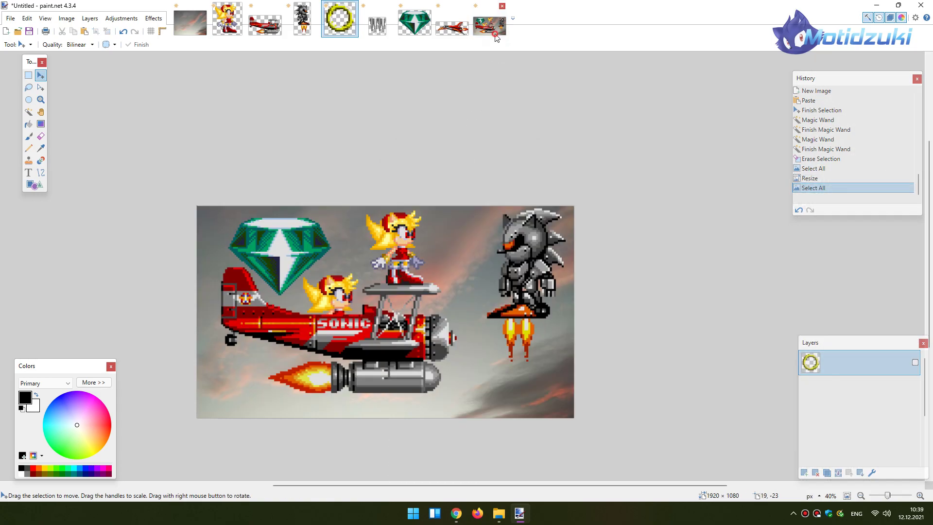
pyautogui.hotkey('ctrl', 'shift', 'v')
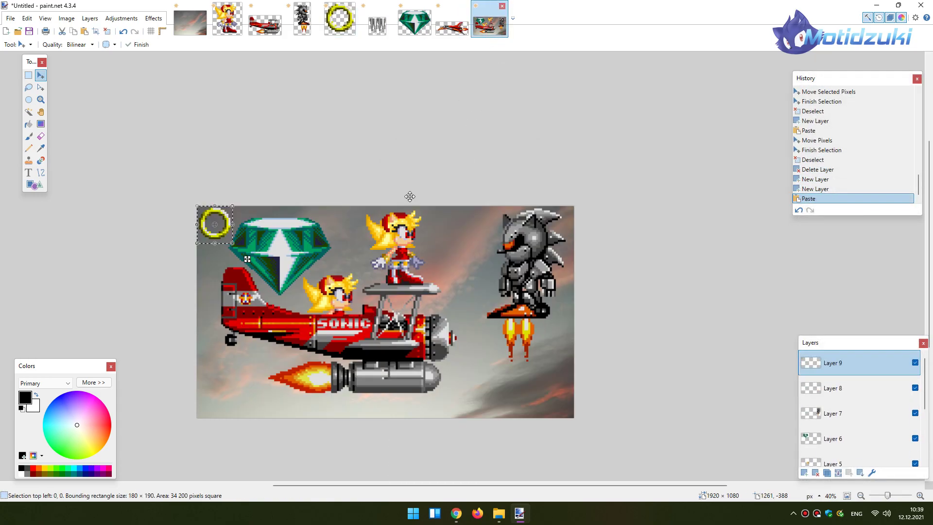
# - Try the enlarged ring in the composition, undo its move and paste, and undo the last selection in the ring image
pyautogui.moveTo(248, 259); pyautogui.dragTo(426, 330)
pyautogui.moveTo(475, 344); pyautogui.dragTo(514, 323)
pyautogui.hotkey('ctrl', 'z')
pyautogui.hotkey('ctrl', 'z')
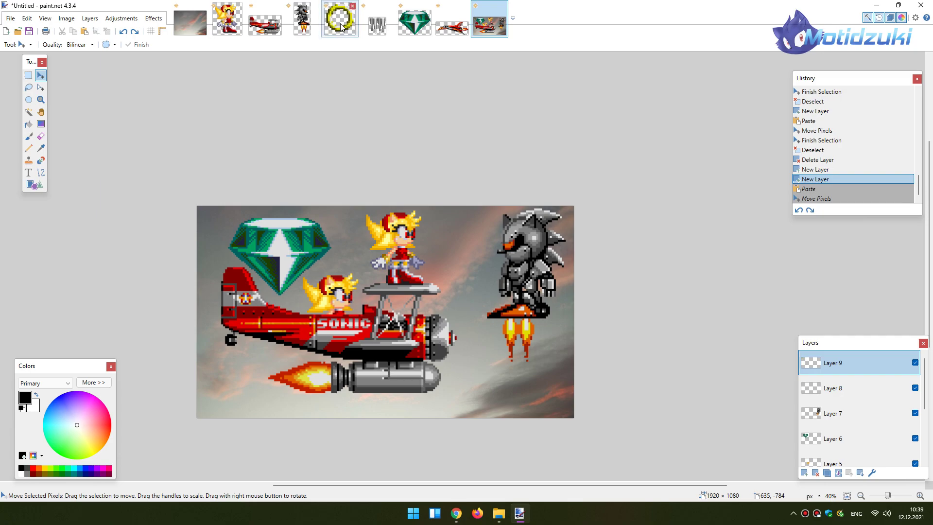
pyautogui.click(340, 26)
pyautogui.click(123, 31)
pyautogui.click(90, 18)
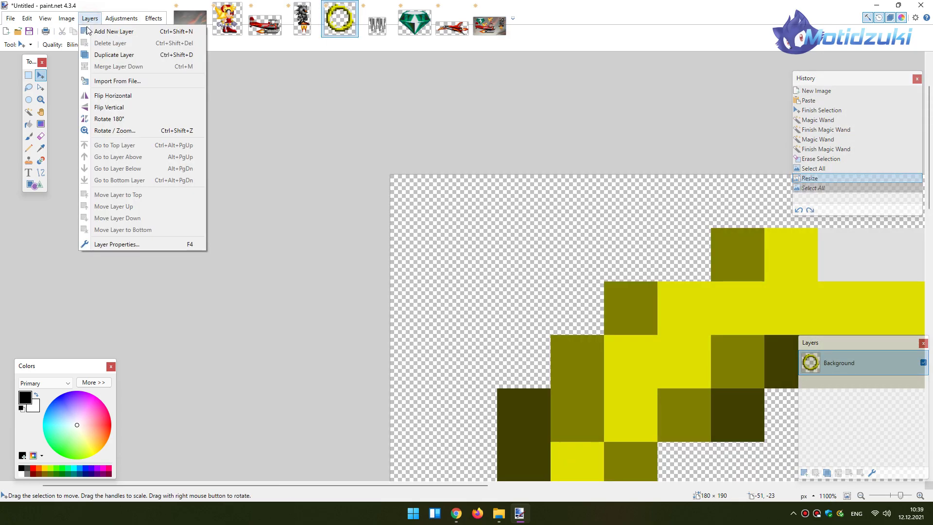
pyautogui.click(66, 18)
pyautogui.click(73, 45)
pyautogui.click(431, 199)
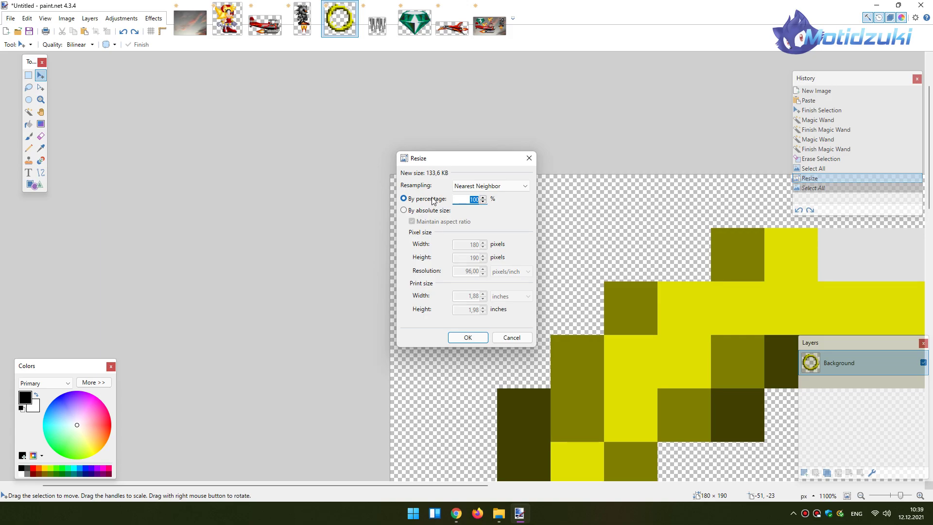
pyautogui.click(512, 338)
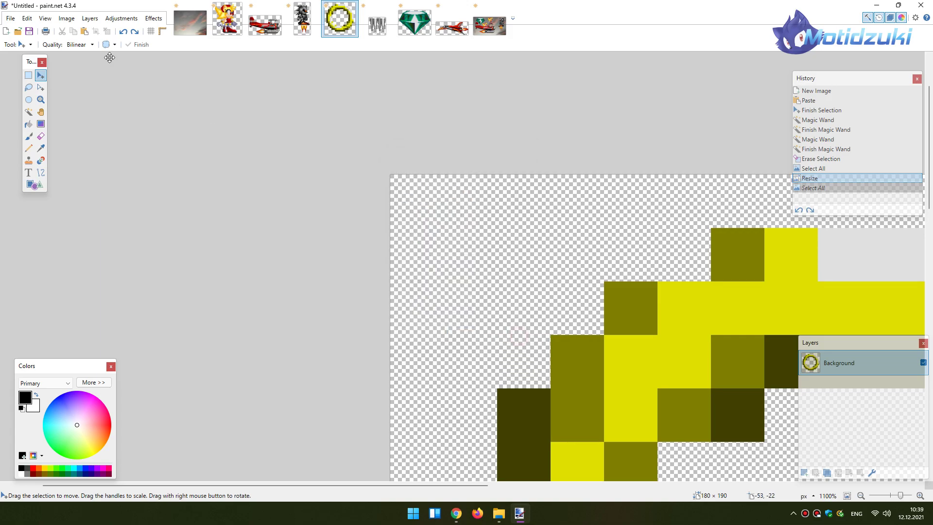
# - Undo the ring sprite's enlargement, resize it to 400% with Nearest Neighbor resampling and copy the whole image
pyautogui.click(124, 32)
pyautogui.click(90, 18)
pyautogui.moveTo(76, 22)
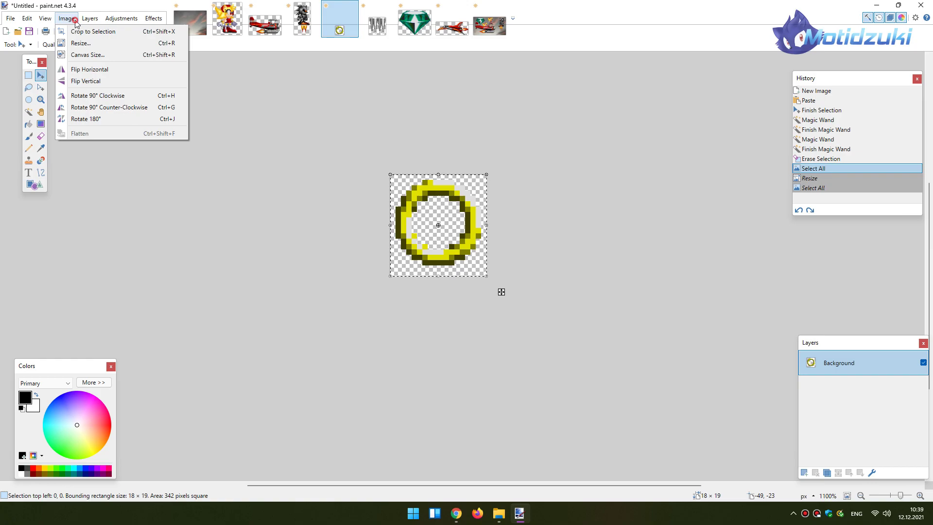
pyautogui.click(78, 43)
pyautogui.click(412, 201)
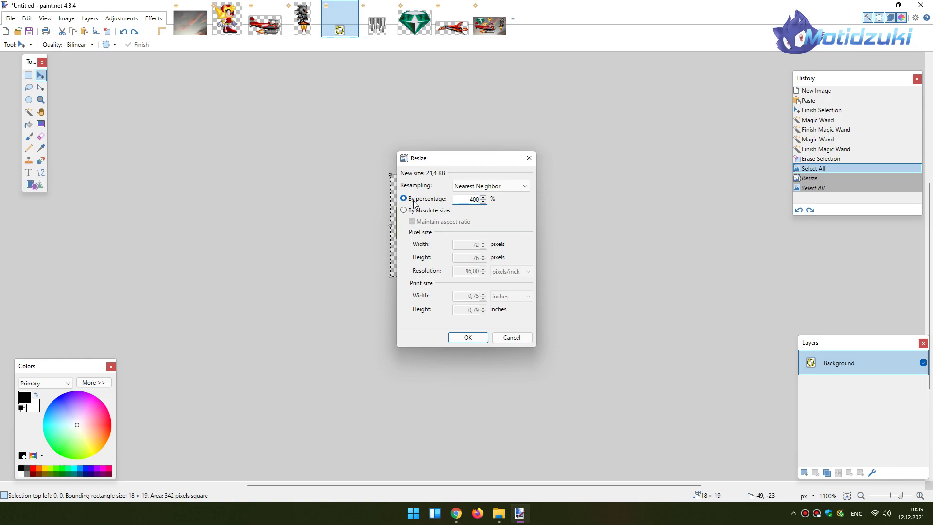
pyautogui.press('Return')
pyautogui.hotkey('ctrl', 'a')
# - Try the 72 × 76 pixel ring on a new layer of the composition and undo the paste and the layer
pyautogui.click(496, 27)
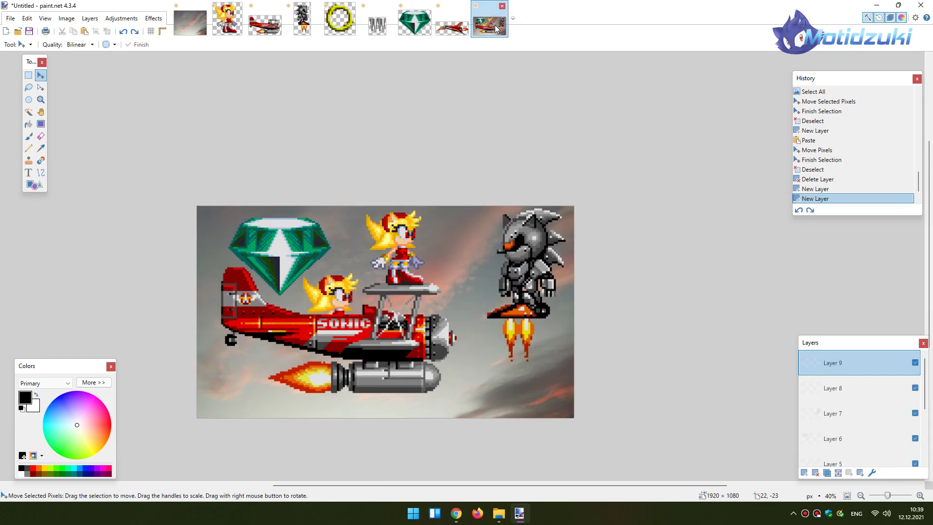
pyautogui.hotkey('ctrl', 'shift', 'v')
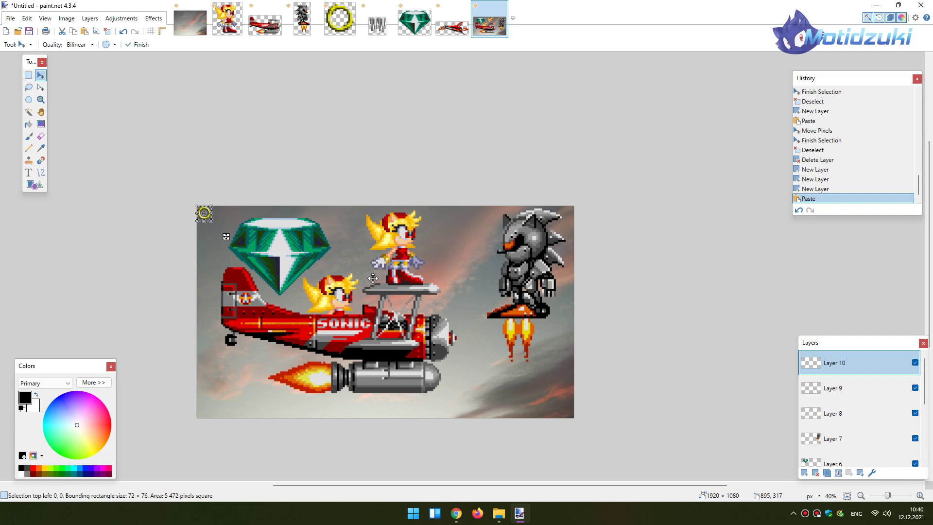
pyautogui.hotkey('ctrl', 'z')
pyautogui.hotkey('ctrl', 'z')
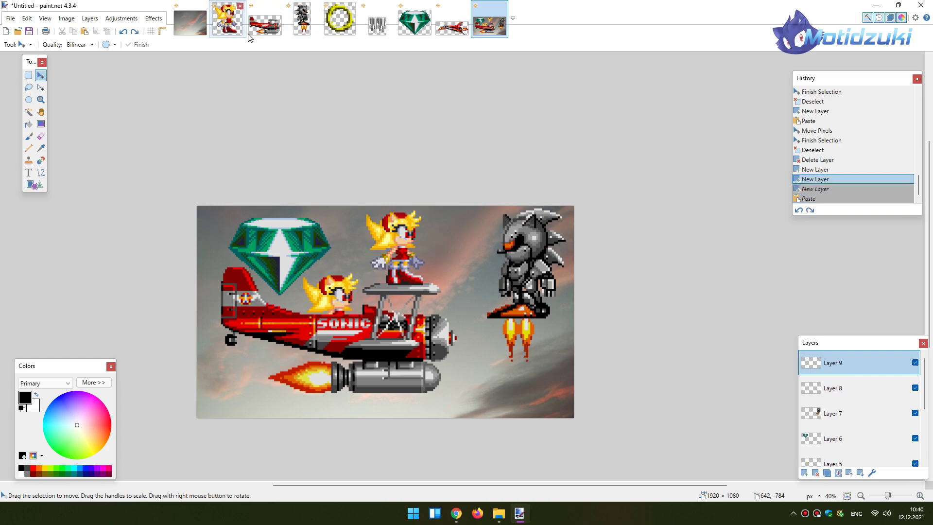
# - Undo the ring's 400% enlargement, resize the sprite to 126 × 133 pixels with Nearest Neighbor resampling and copy the whole image
pyautogui.click(340, 27)
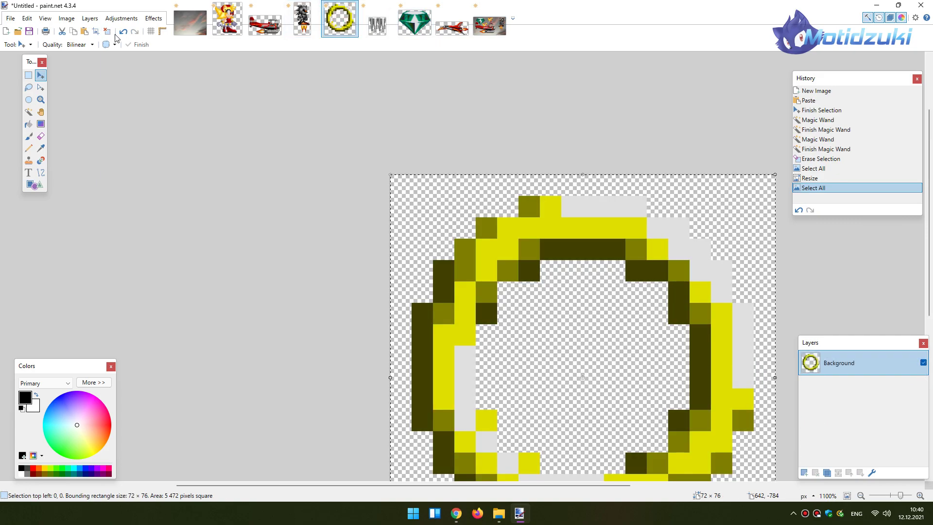
pyautogui.click(123, 32)
pyautogui.click(124, 32)
pyautogui.click(90, 18)
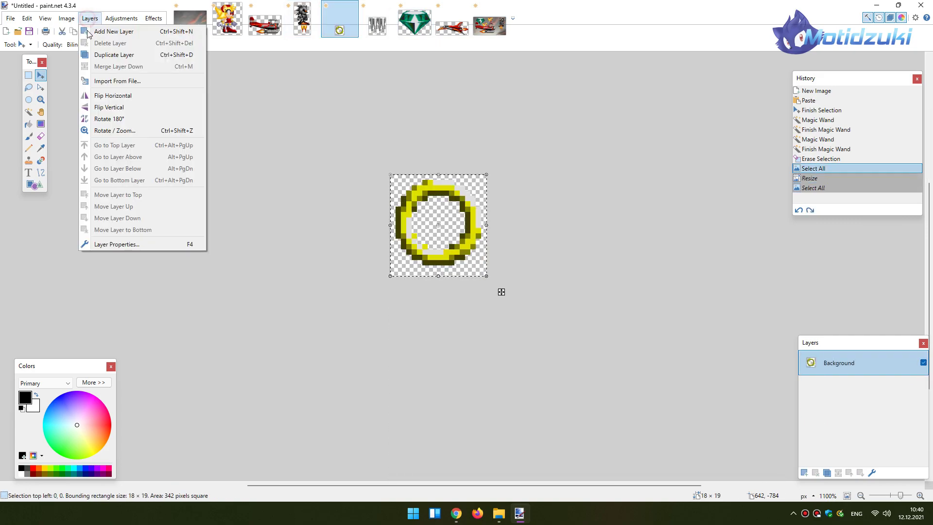
pyautogui.moveTo(66, 18)
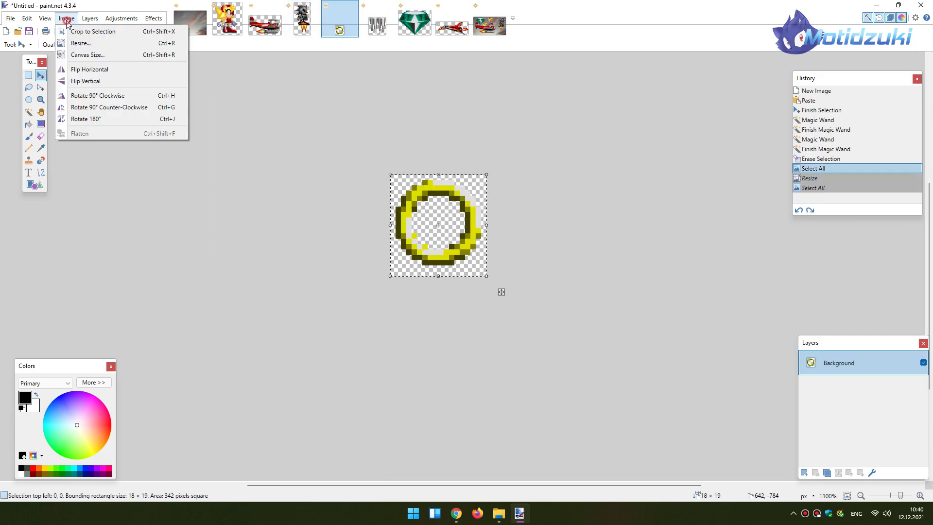
pyautogui.click(76, 42)
pyautogui.click(434, 199)
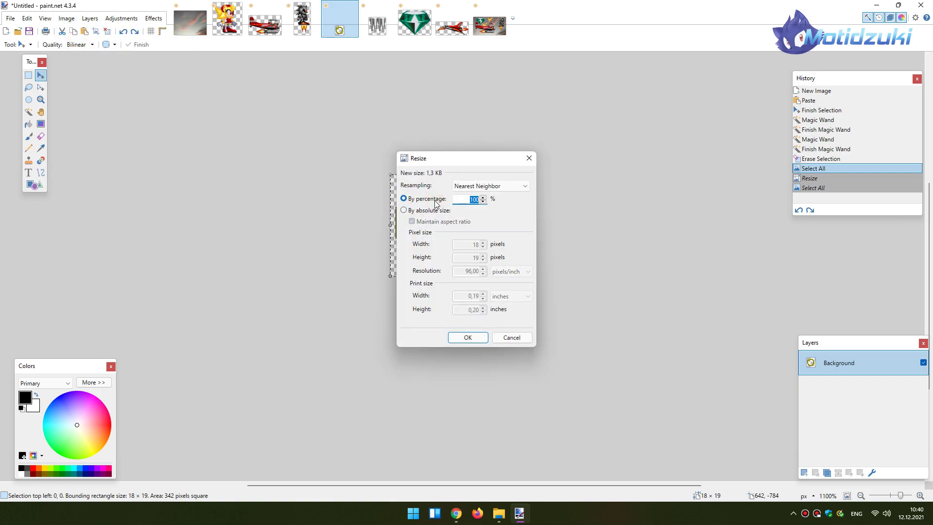
pyautogui.press('Return')
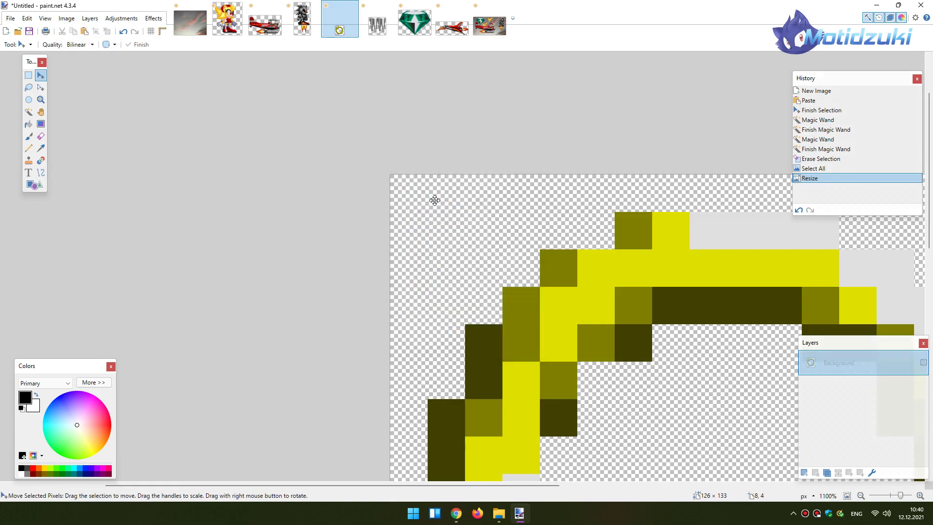
pyautogui.hotkey('ctrl', 'a')
# - Add new layers to the composition and delete the three empty layers beneath the topmost one
pyautogui.click(501, 35)
pyautogui.hotkey('ctrl', 'shift', 'n')
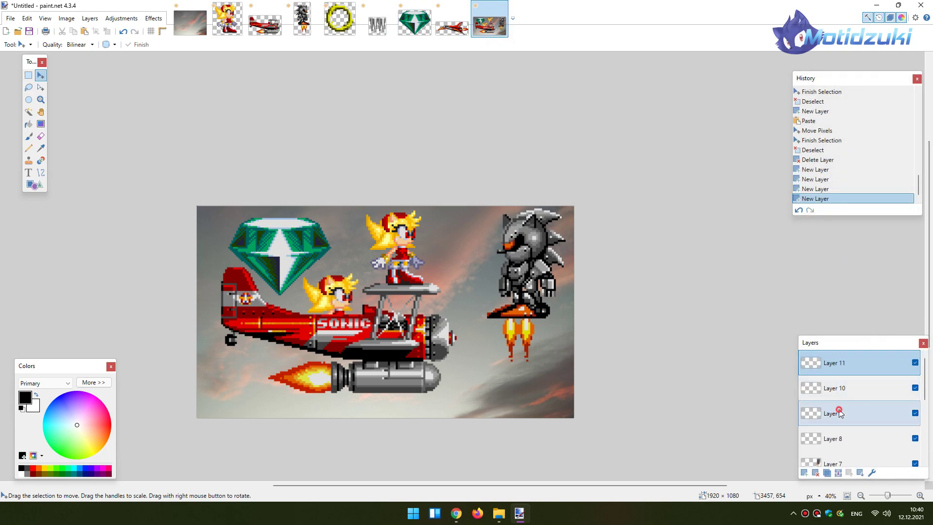
pyautogui.click(832, 415)
pyautogui.click(818, 474)
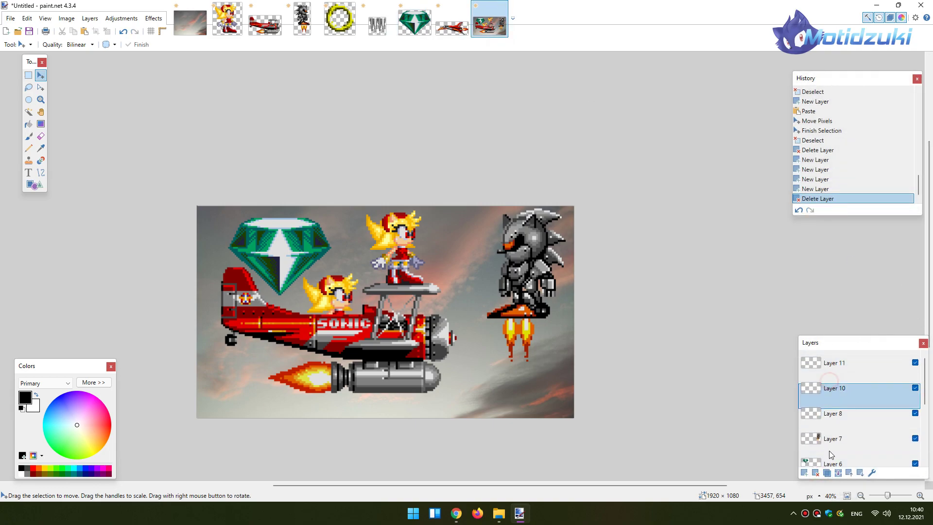
pyautogui.click(816, 472)
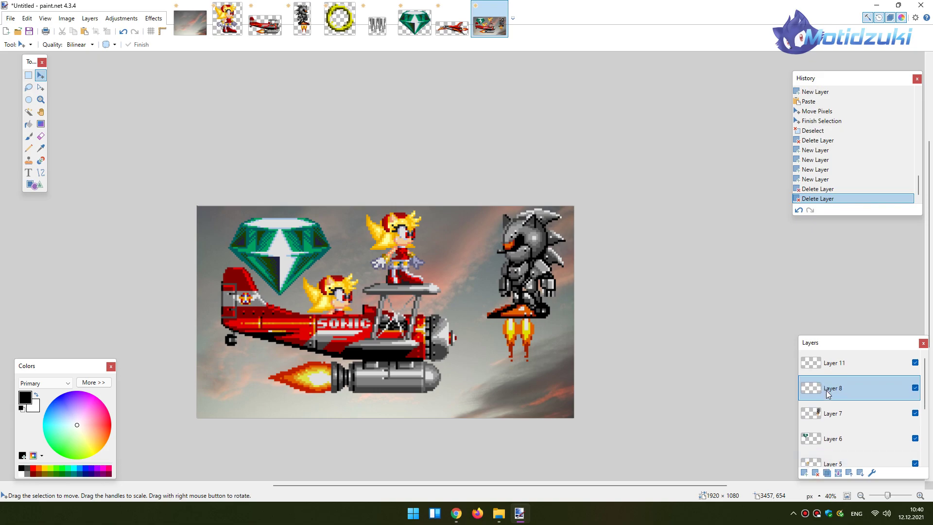
pyautogui.click(818, 472)
# - Try the ring on the robot's layer, beside the standing character, and undo its move and paste
pyautogui.hotkey('ctrl', 'v')
pyautogui.moveTo(526, 321); pyautogui.dragTo(535, 319)
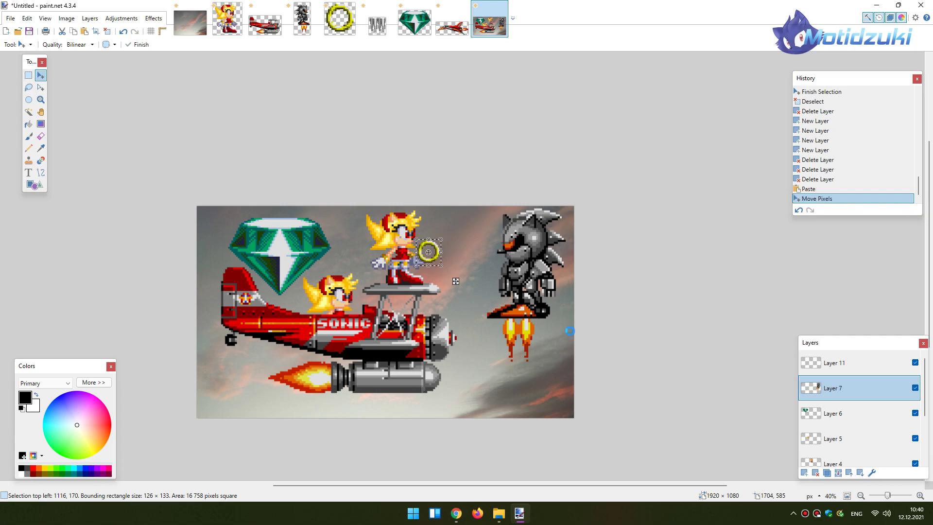
pyautogui.hotkey('ctrl', 'z')
pyautogui.hotkey('ctrl', 'z')
# - Paste the ring onto the topmost layer and place it between the standing character and the robot
pyautogui.click(854, 357)
pyautogui.hotkey('ctrl', 'v')
pyautogui.moveTo(398, 340); pyautogui.dragTo(638, 369)
pyautogui.hotkey('ctrl', 'd')
# - Try a second pasted ring on the same layer and undo its move and paste
pyautogui.hotkey('ctrl', 'v')
pyautogui.moveTo(314, 309); pyautogui.dragTo(576, 353)
pyautogui.hotkey('ctrl', 'z')
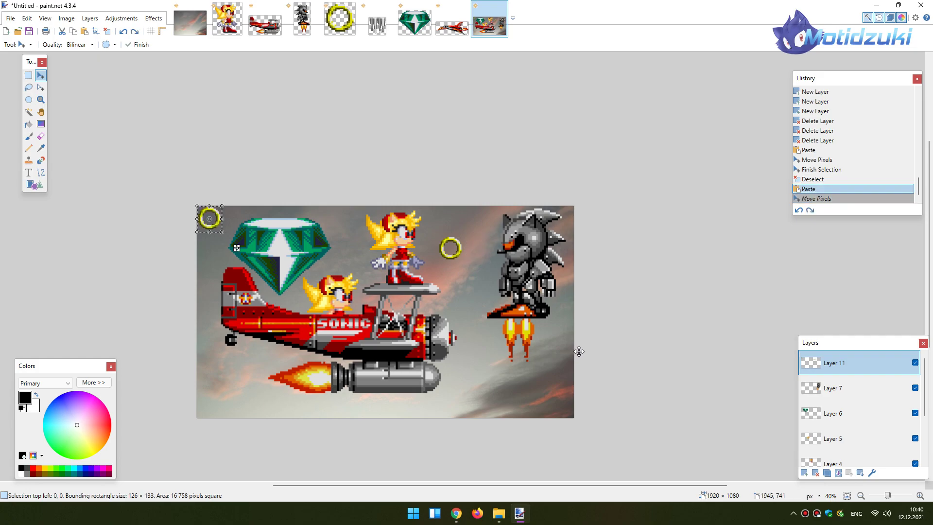
pyautogui.hotkey('ctrl', 'z')
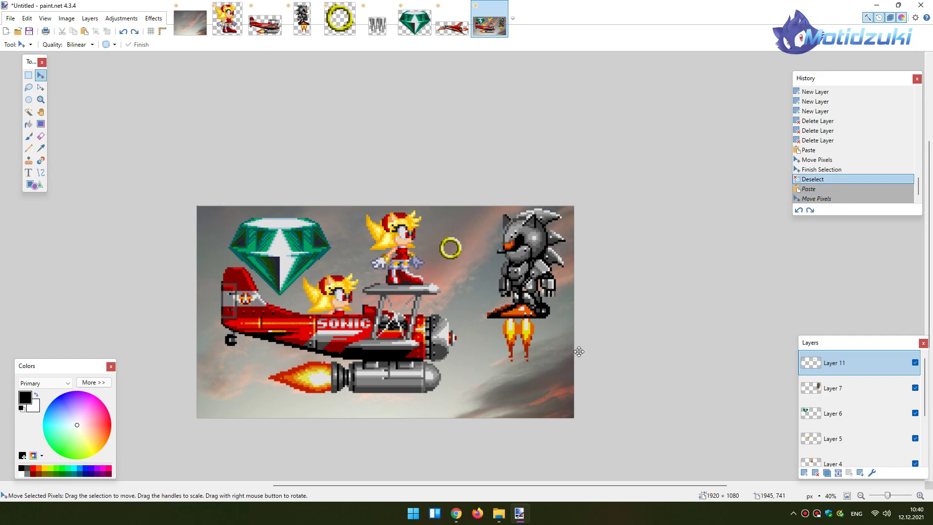
# - Duplicate the ring layer and move the copy 121 pixels to the right, directly beside the first ring
pyautogui.click(827, 473)
pyautogui.scroll(5, 478, 269)
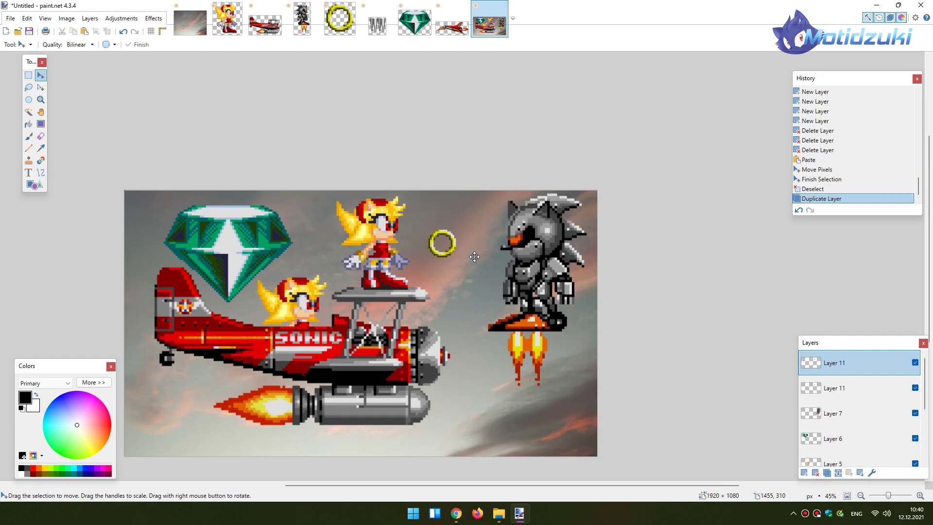
pyautogui.hotkey('ctrl', 'a')
pyautogui.moveTo(438, 252); pyautogui.dragTo(523, 251)
pyautogui.hotkey('ctrl', 'd')
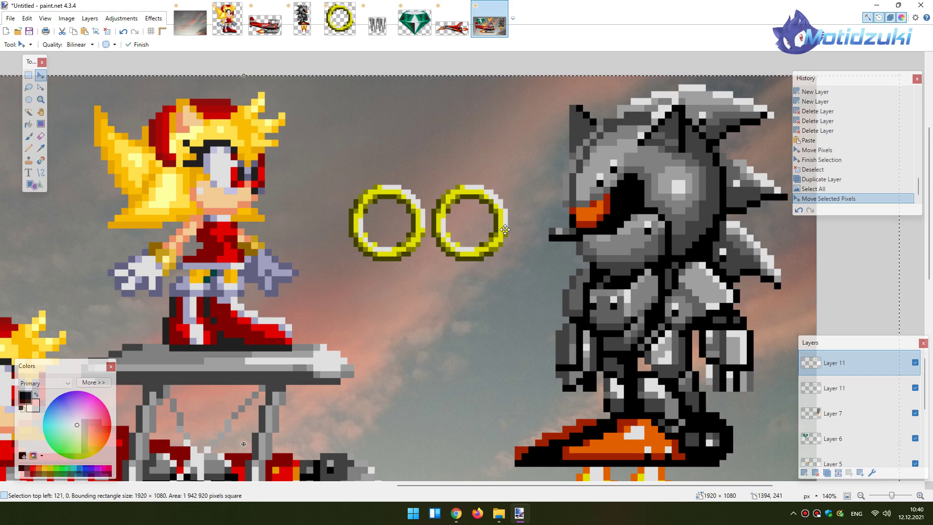
# - Duplicate the second ring's layer and move the copy to the left of the first ring, aligned in one row
pyautogui.click(844, 364)
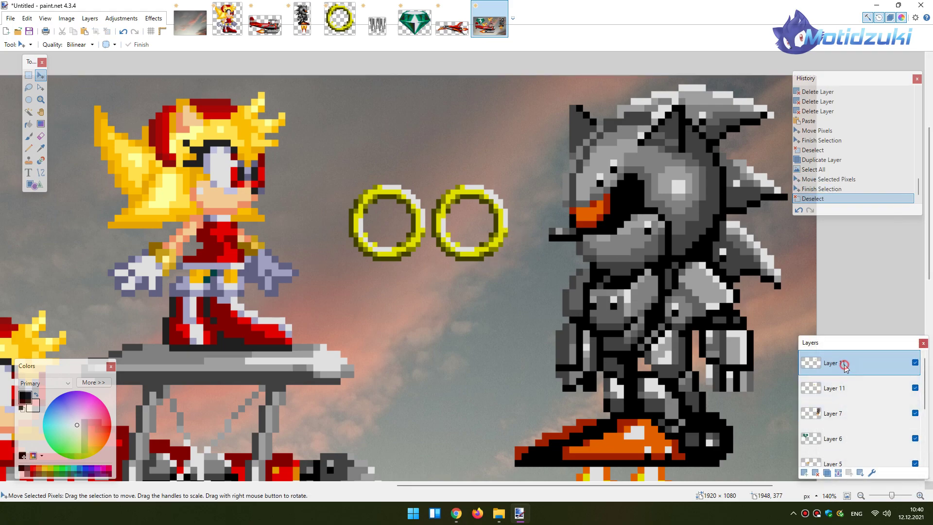
pyautogui.click(827, 473)
pyautogui.moveTo(479, 320); pyautogui.dragTo(316, 321)
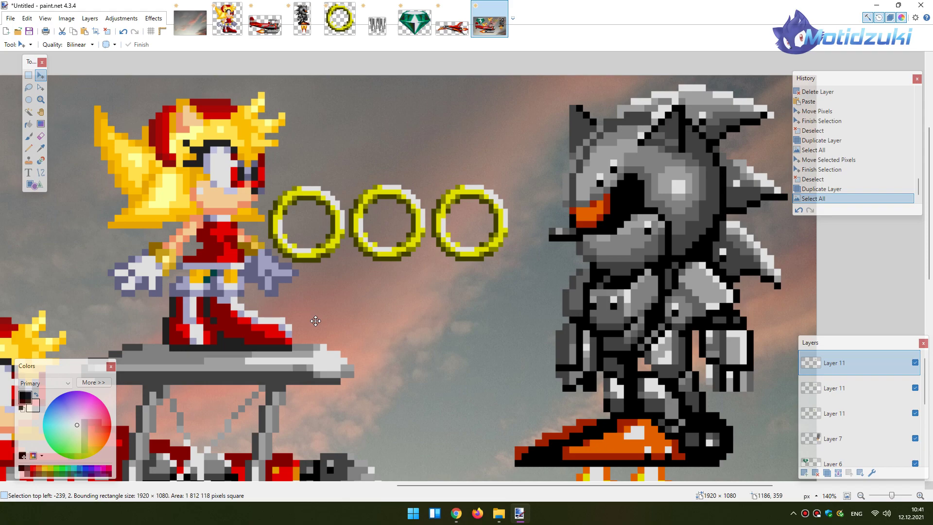
pyautogui.moveTo(316, 321); pyautogui.dragTo(316, 321)
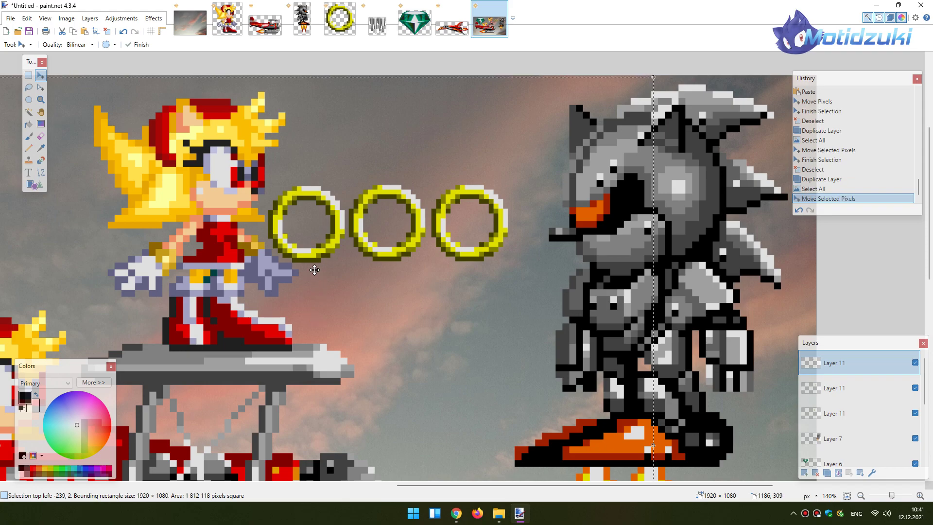
pyautogui.scroll(8, 311, 238)
pyautogui.scroll(-3, 324, 243)
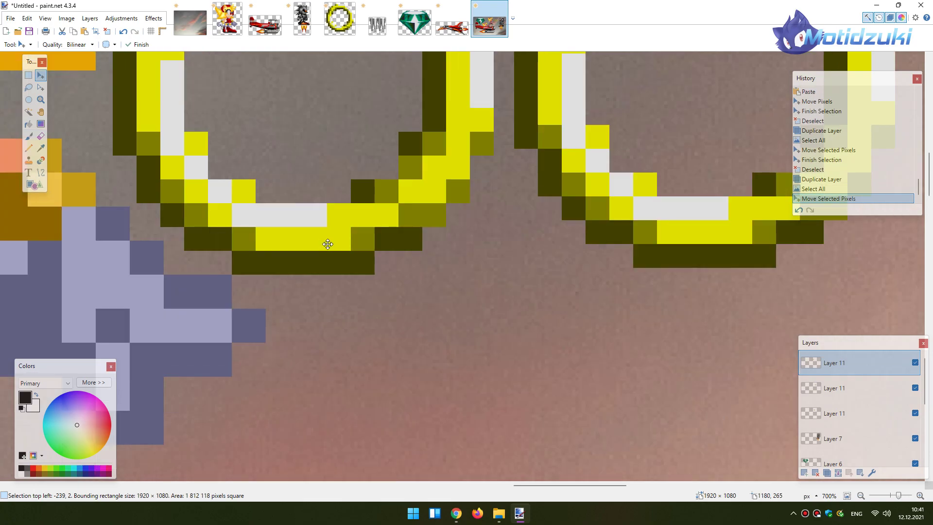
pyautogui.scroll(-4, 327, 243)
pyautogui.moveTo(336, 255); pyautogui.dragTo(333, 250)
pyautogui.hotkey('ctrl', 'd')
# - Merge the three ring layers into a single layer
pyautogui.scroll(-3, 421, 308)
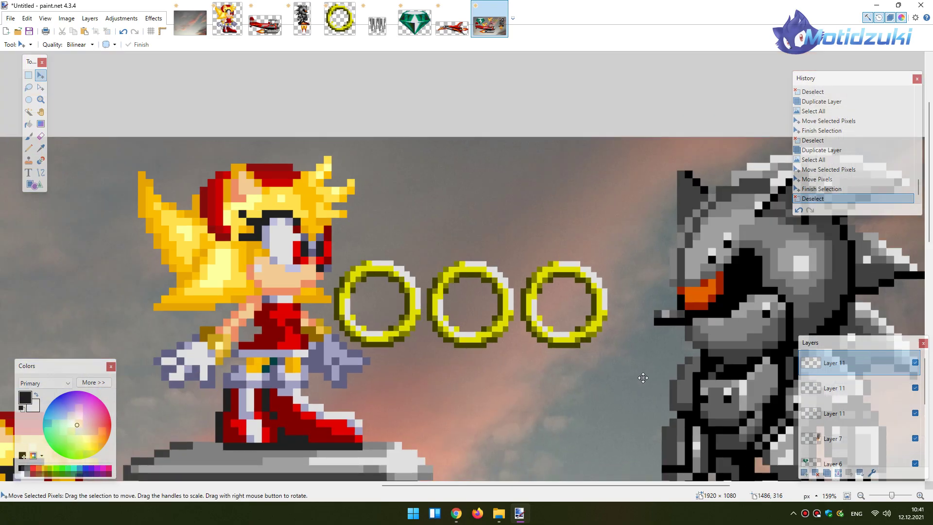
pyautogui.scroll(-2, 637, 379)
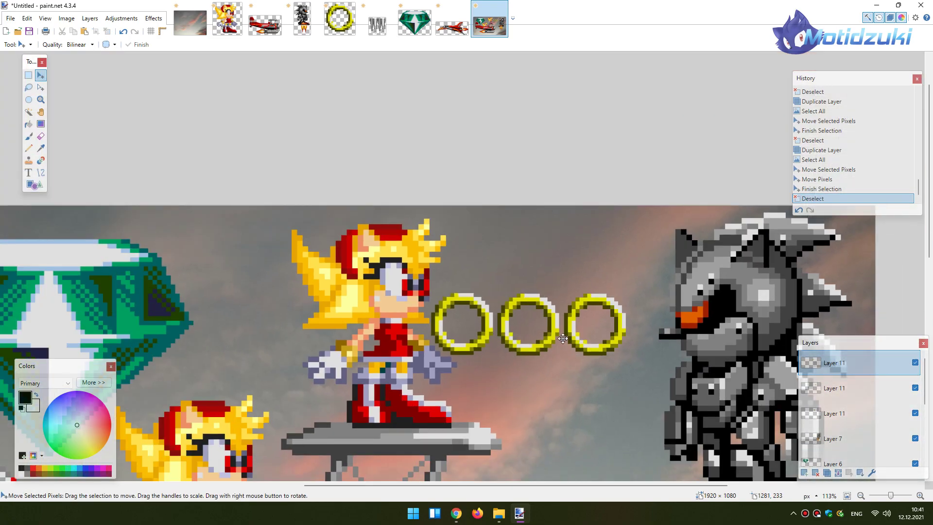
pyautogui.click(838, 472)
pyautogui.click(838, 472)
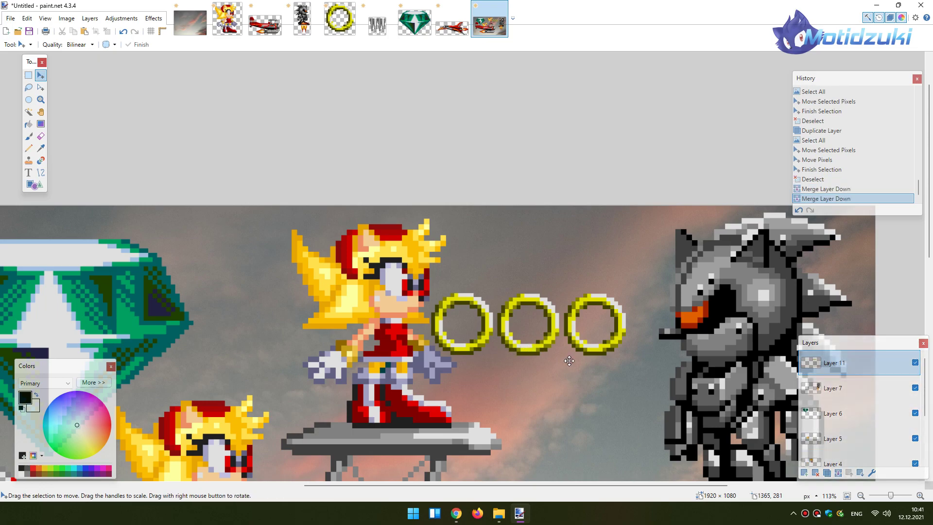
# - Duplicate the layer with the row of three rings and move the copy to the picture's lower-right corner
pyautogui.click(829, 474)
pyautogui.hotkey('ctrl', 'a')
pyautogui.scroll(-5, 554, 319)
pyautogui.moveTo(537, 209); pyautogui.dragTo(685, 404)
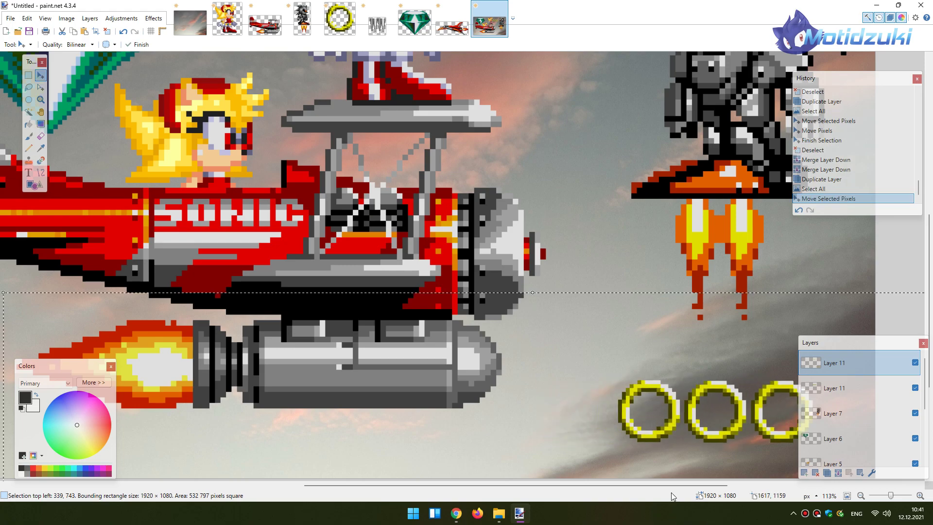
pyautogui.scroll(-1, 539, 392)
pyautogui.scroll(-3, 539, 392)
pyautogui.hotkey('ctrl', 'd')
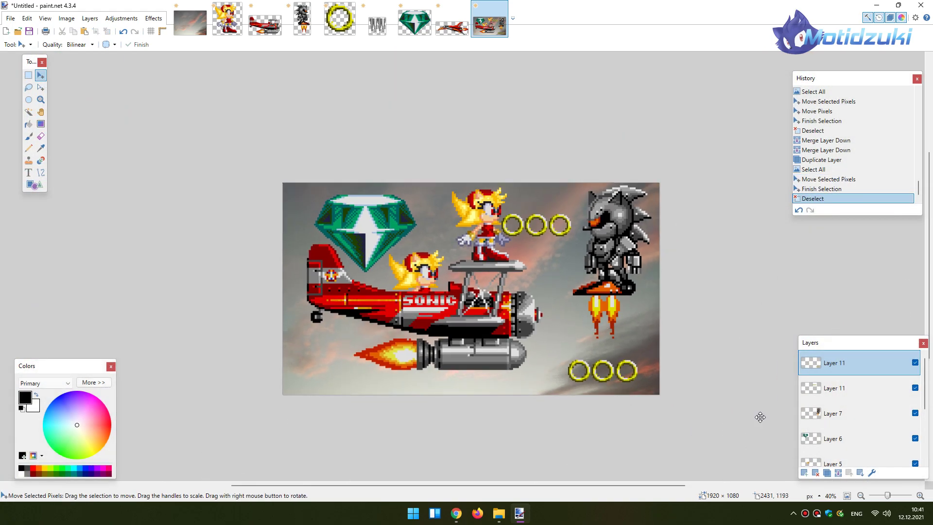
# - Move the original row of three rings below the biplane's tail, to the left of the rocket flame
pyautogui.click(842, 389)
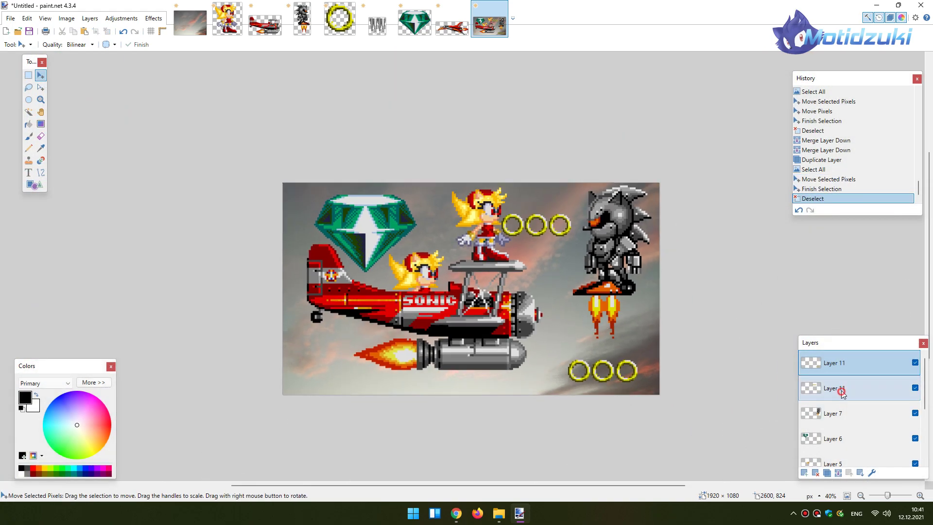
pyautogui.hotkey('ctrl', 'a')
pyautogui.moveTo(563, 266); pyautogui.dragTo(349, 380)
pyautogui.hotkey('ctrl', 'd')
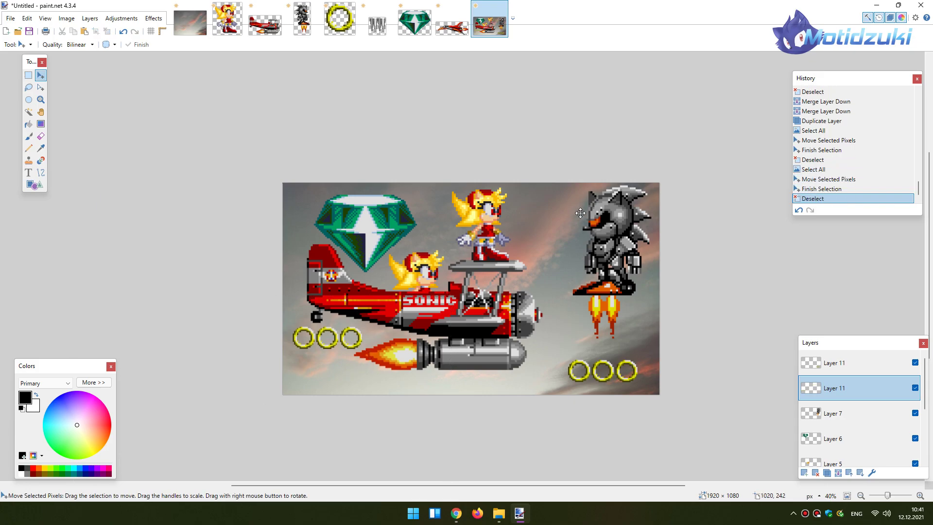
# - Duplicate the ring row under the biplane's tail and move one row between the standing character and the robot
pyautogui.click(829, 474)
pyautogui.hotkey('ctrl', 'a')
pyautogui.moveTo(410, 358); pyautogui.dragTo(630, 268)
pyautogui.hotkey('ctrl', 'd')
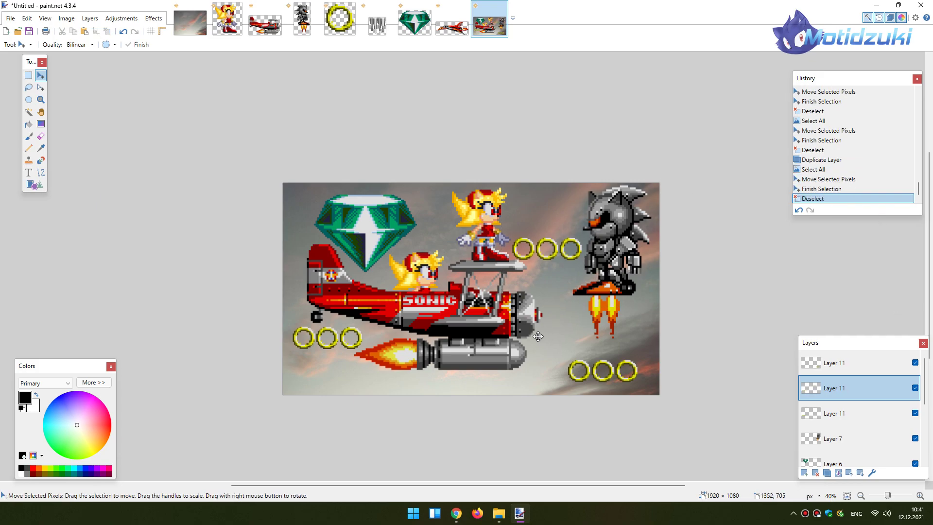
pyautogui.scroll(-2, 521, 340)
pyautogui.scroll(1, 521, 340)
pyautogui.scroll(3, 520, 340)
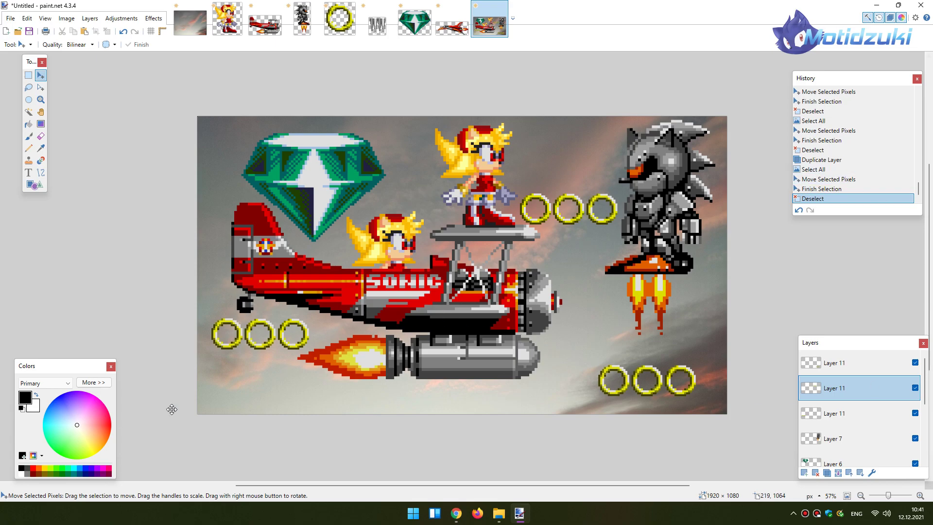
# - Duplicate the layer of the character standing on the biplane's upper wing
pyautogui.scroll(-3, 835, 437)
pyautogui.scroll(4, 838, 428)
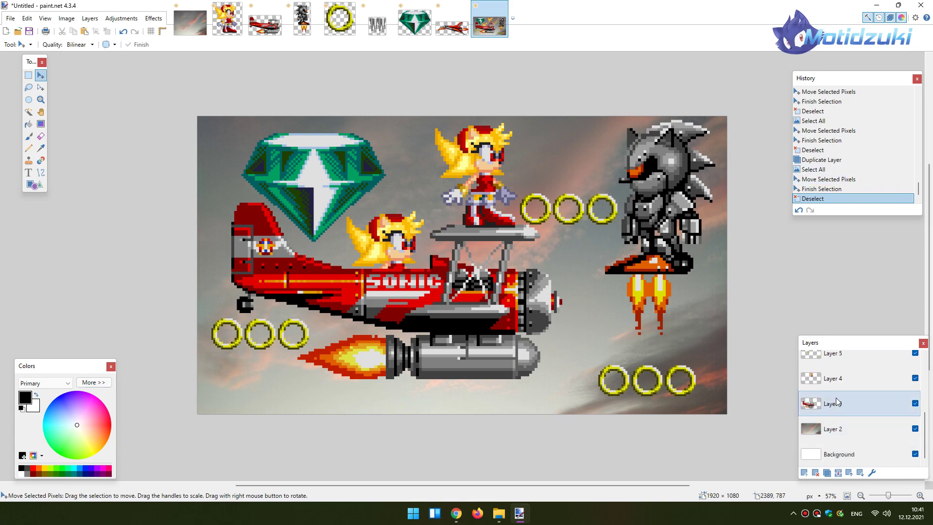
pyautogui.click(842, 407)
pyautogui.scroll(-1, 701, 77)
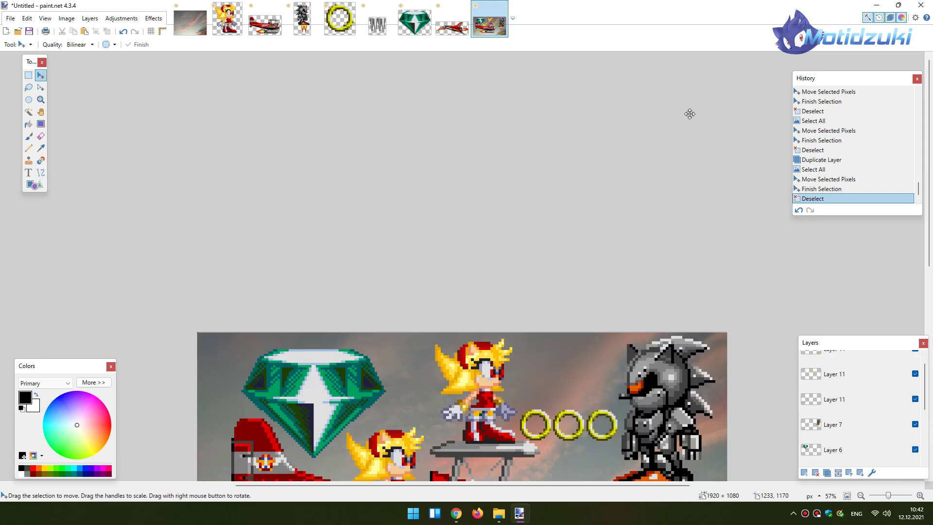
pyautogui.scroll(3, 654, 274)
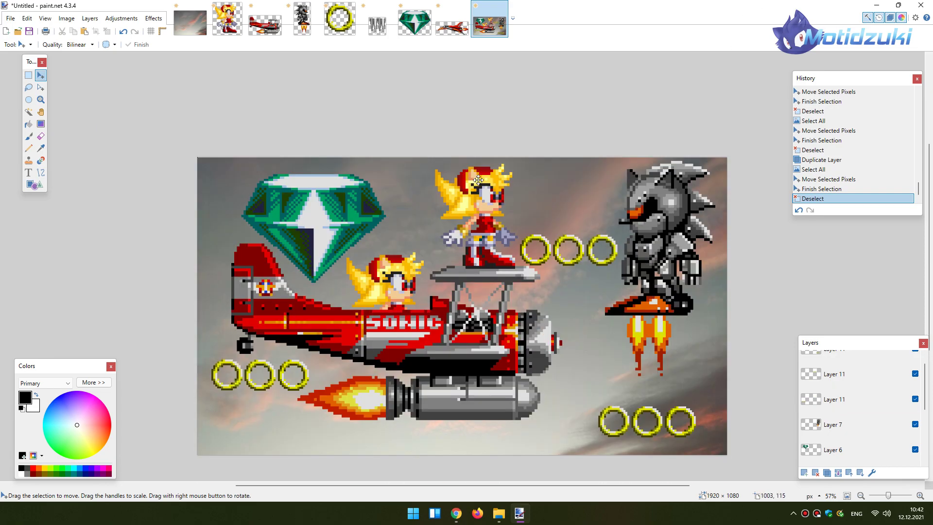
pyautogui.scroll(-5, 862, 416)
pyautogui.click(830, 395)
pyautogui.scroll(4, 830, 393)
pyautogui.click(831, 425)
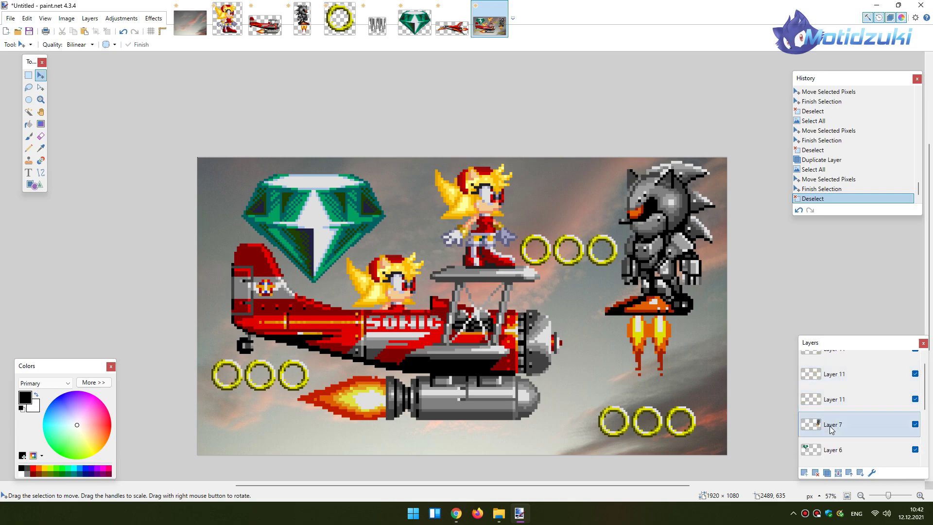
pyautogui.scroll(-4, 836, 401)
pyautogui.click(844, 357)
pyautogui.click(841, 383)
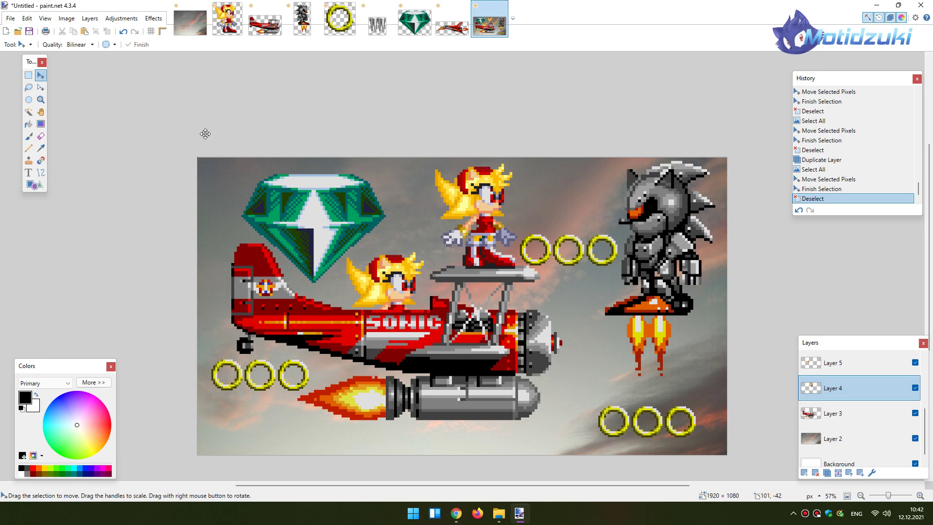
pyautogui.click(827, 472)
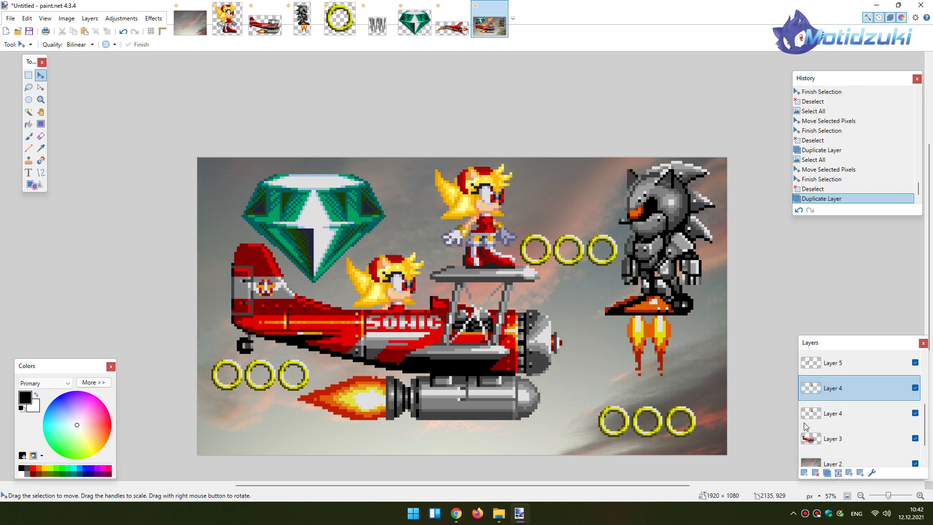
# - Apply a Gaussian Blur with radius 34 to the lower copy of the standing character's layer to give her a glow
pyautogui.click(836, 414)
pyautogui.click(151, 19)
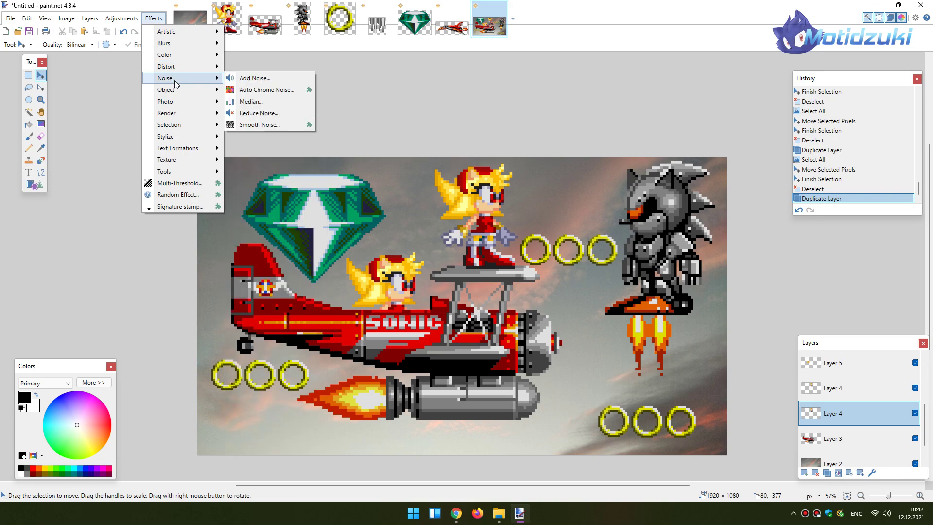
pyautogui.moveTo(176, 42)
pyautogui.click(263, 68)
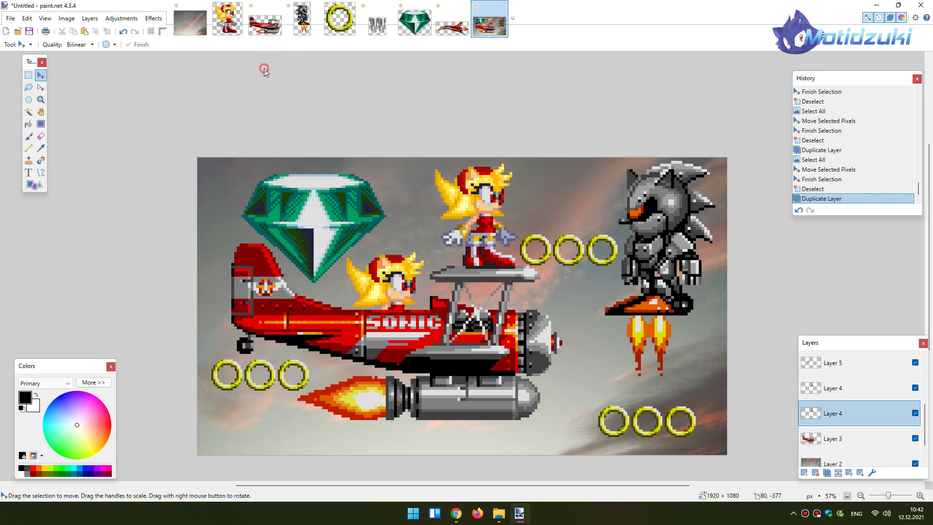
pyautogui.moveTo(396, 249); pyautogui.dragTo(409, 249)
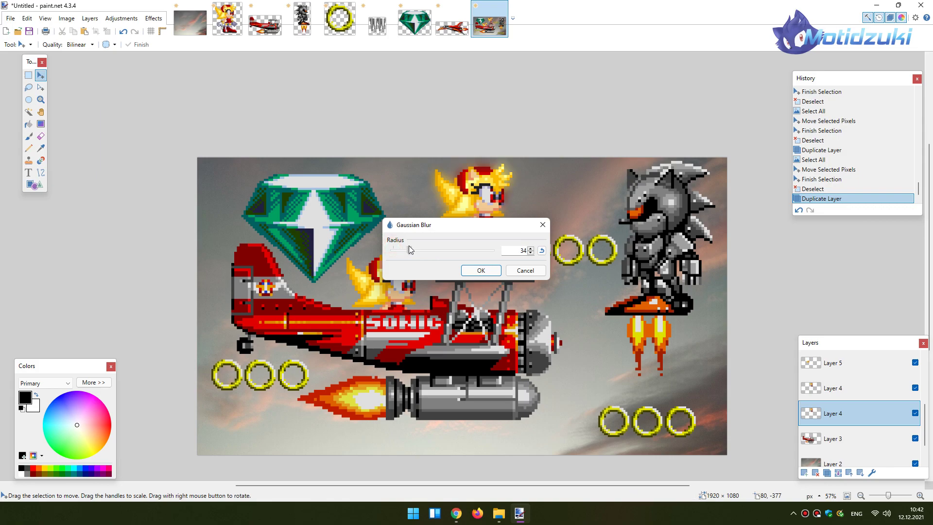
pyautogui.click(489, 272)
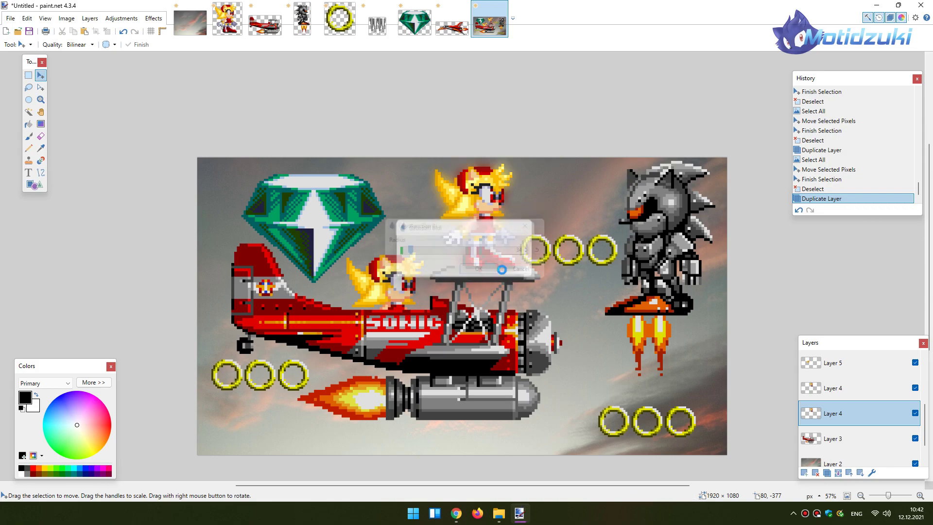
# - Duplicate the layer of the character seated in the biplane and apply a Gaussian Blur with radius 34 to the lower copy
pyautogui.click(852, 392)
pyautogui.click(851, 367)
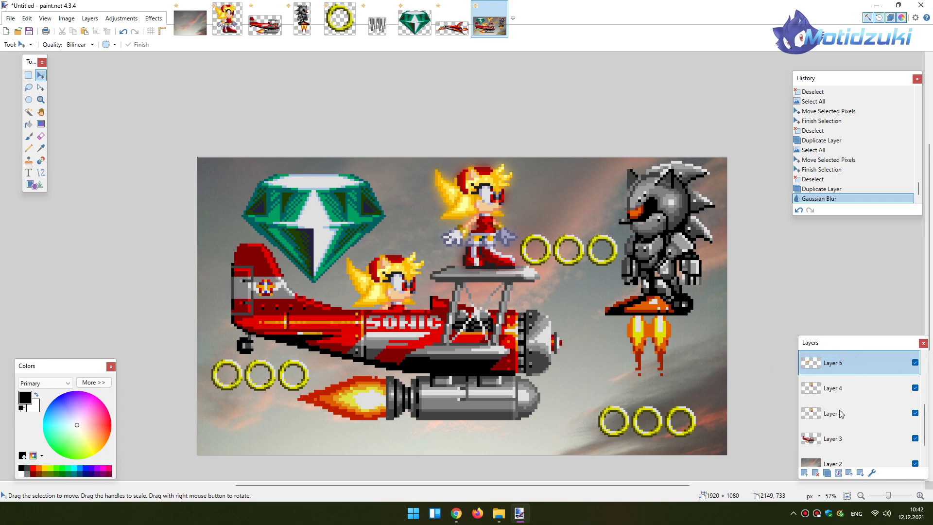
pyautogui.click(827, 472)
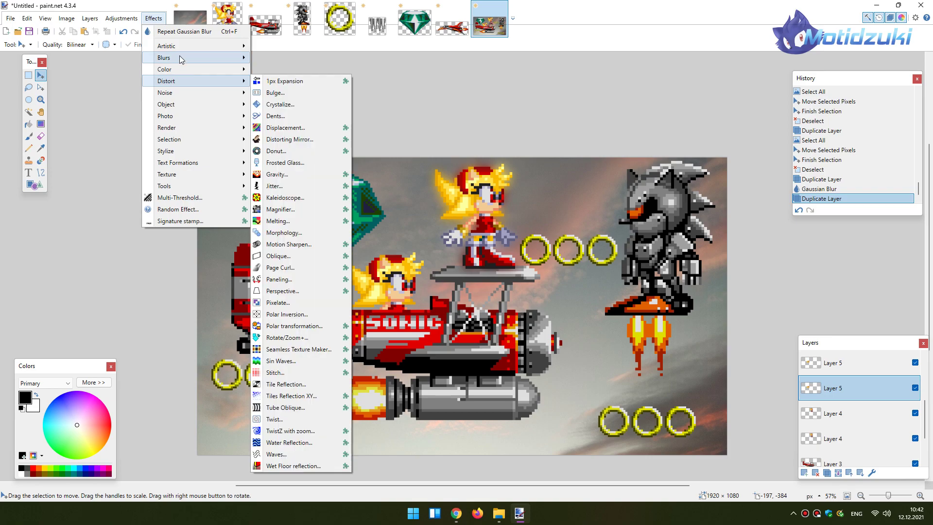
pyautogui.moveTo(180, 57)
pyautogui.click(300, 82)
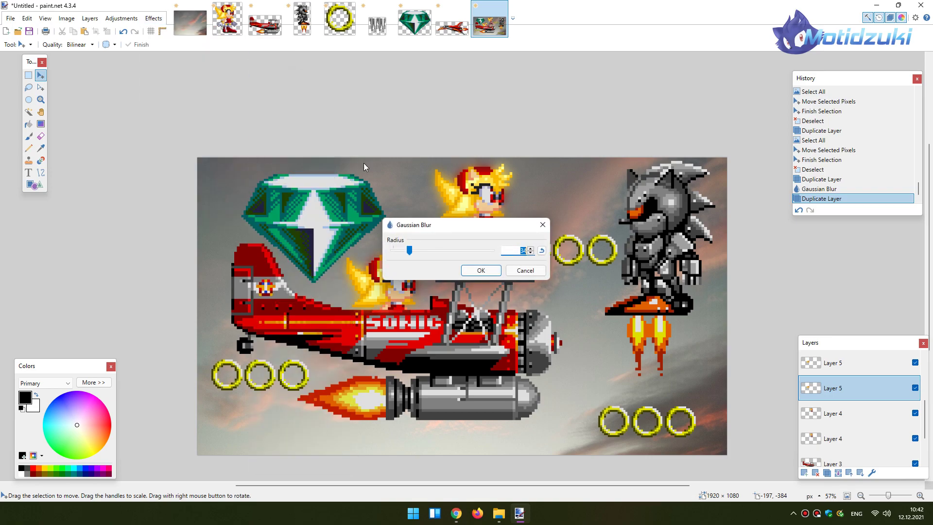
pyautogui.click(479, 270)
# - Duplicate the layer with the green emerald
pyautogui.scroll(3, 409, 260)
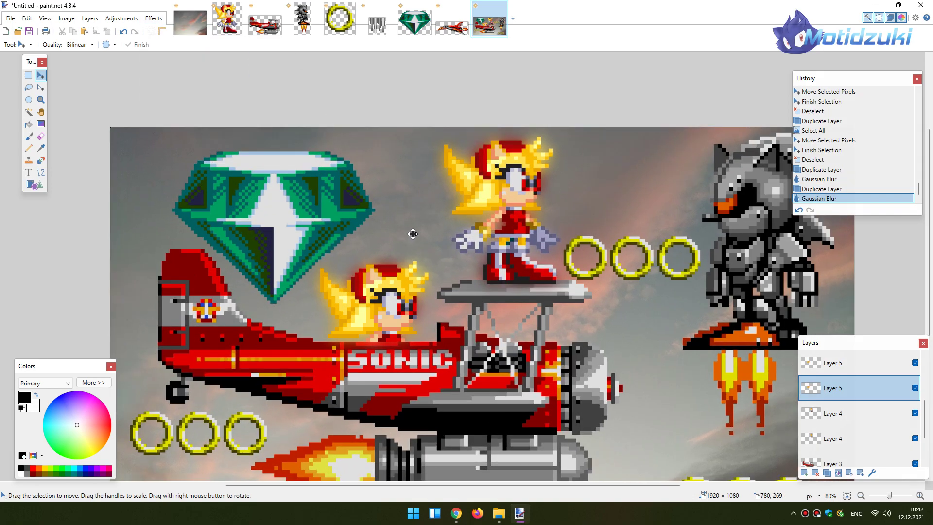
pyautogui.scroll(3, 409, 260)
pyautogui.scroll(-5, 508, 250)
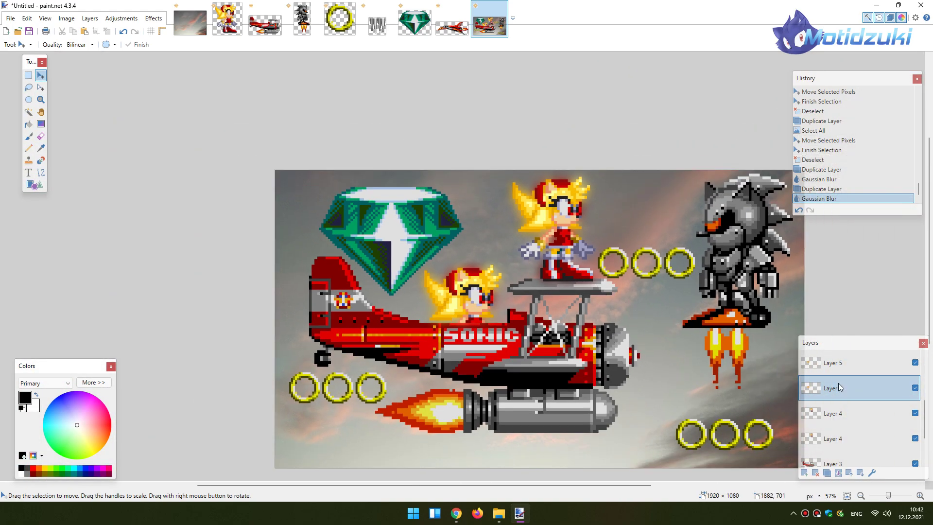
pyautogui.scroll(3, 832, 384)
pyautogui.click(827, 422)
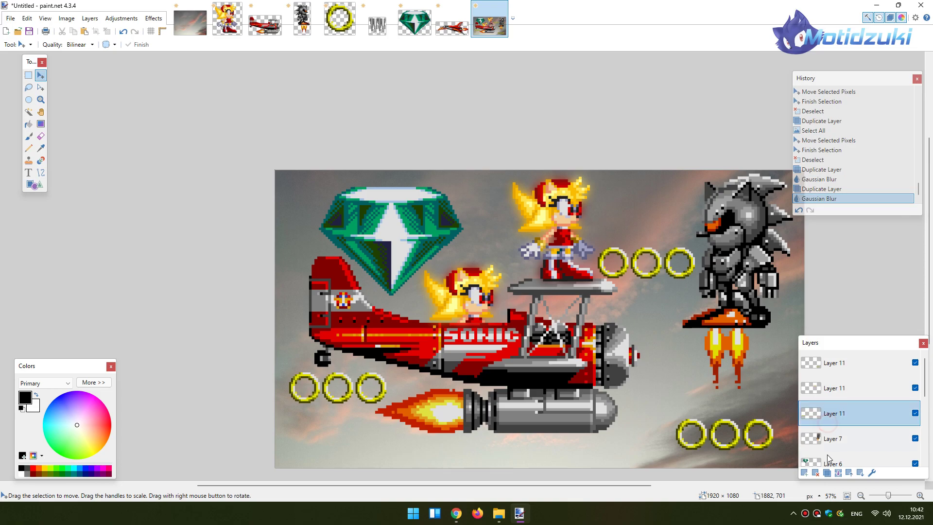
pyautogui.click(827, 454)
pyautogui.click(822, 473)
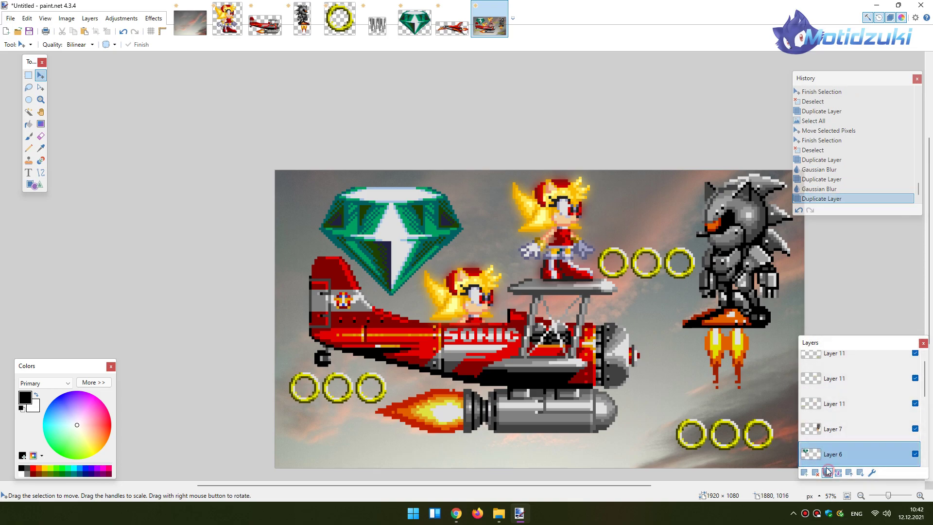
# - Apply a Gaussian Blur with radius 34 to the lower copy of the emerald's layer to make a glow around it
pyautogui.scroll(-2, 826, 428)
pyautogui.click(833, 413)
pyautogui.click(842, 362)
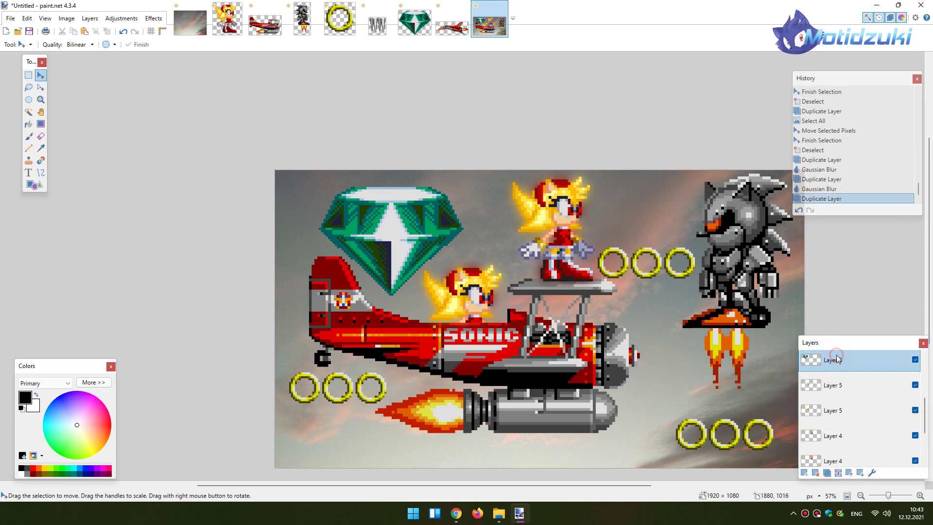
pyautogui.click(154, 18)
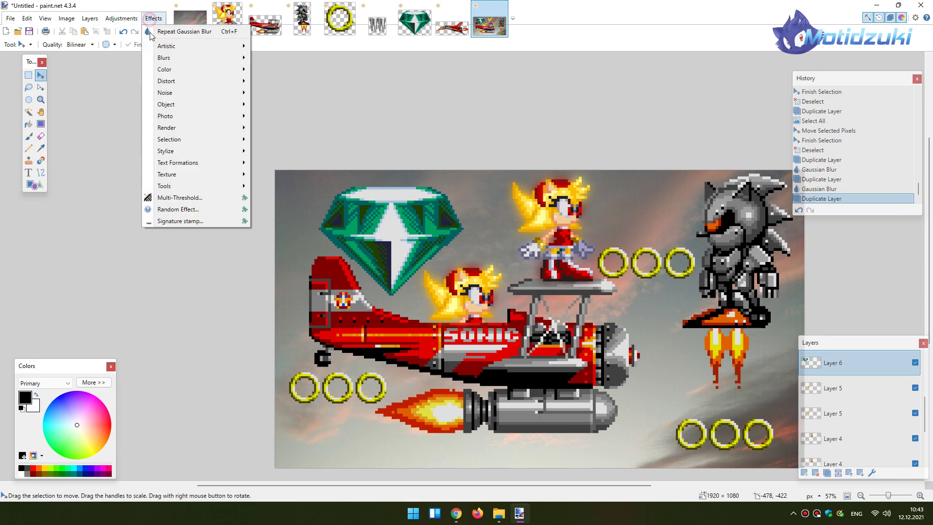
pyautogui.moveTo(182, 60)
pyautogui.click(286, 81)
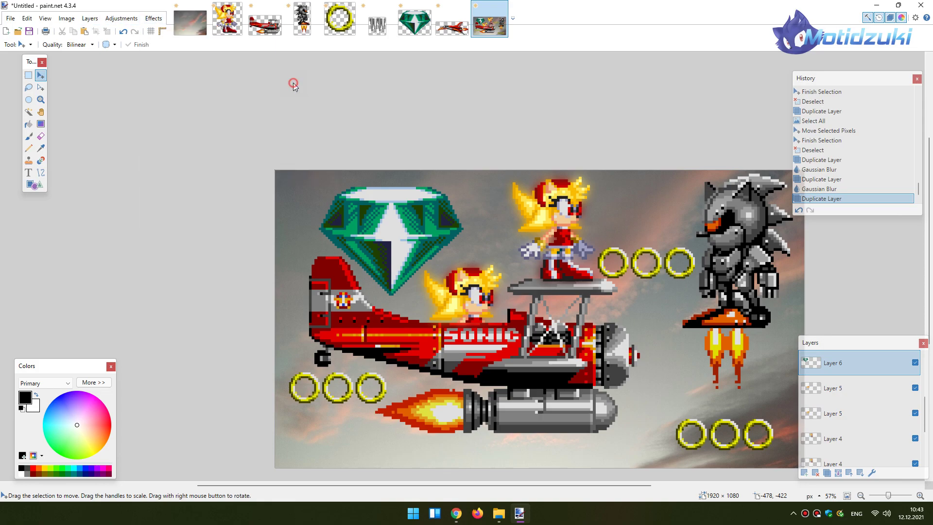
pyautogui.moveTo(451, 227); pyautogui.dragTo(205, 389)
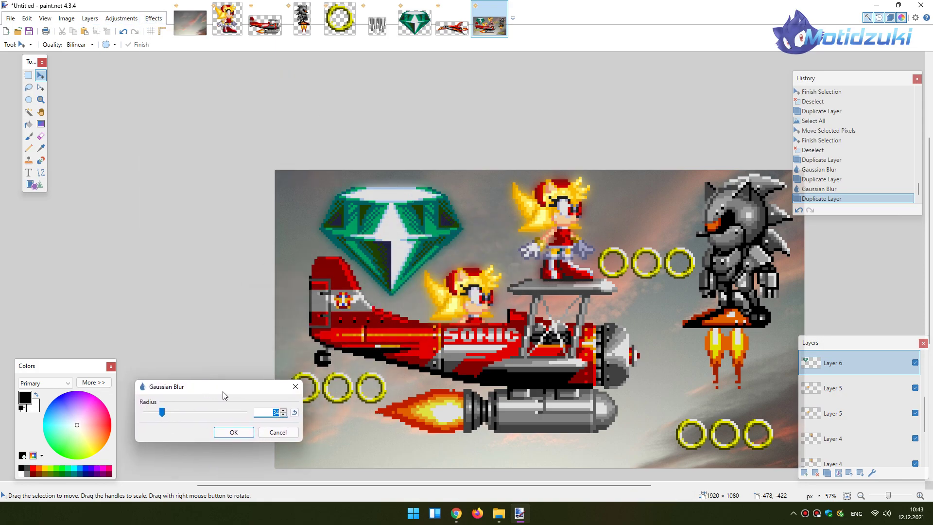
pyautogui.click(233, 432)
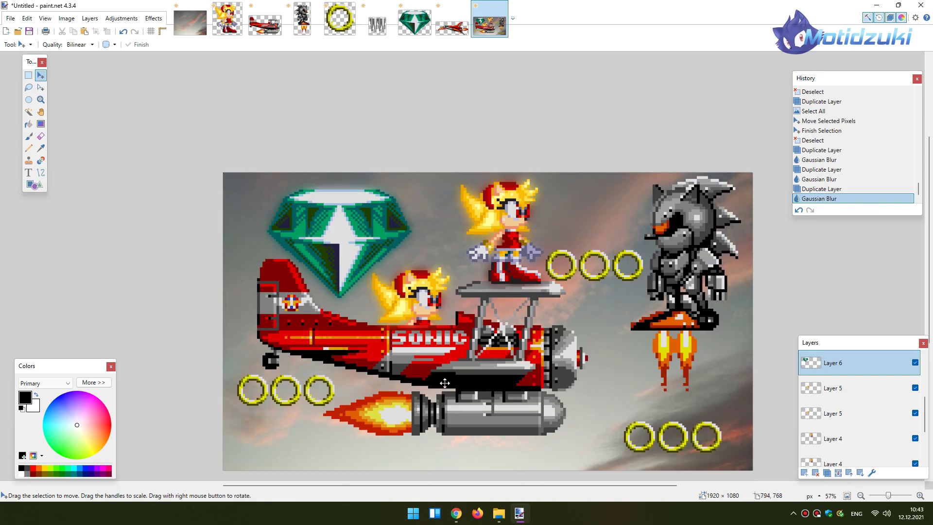
pyautogui.scroll(-1, 451, 382)
pyautogui.scroll(1, 457, 335)
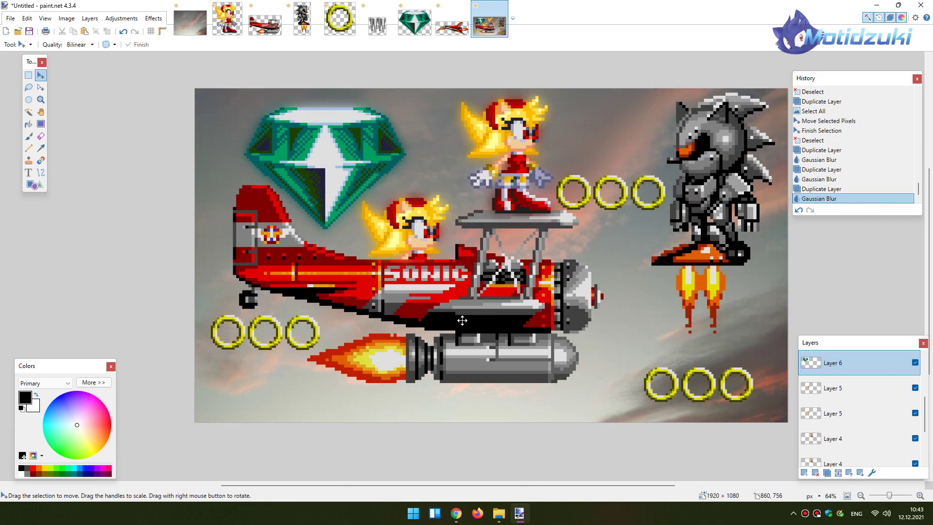
pyautogui.scroll(1, 469, 318)
pyautogui.moveTo(476, 487); pyautogui.dragTo(488, 486)
pyautogui.scroll(-1, 544, 327)
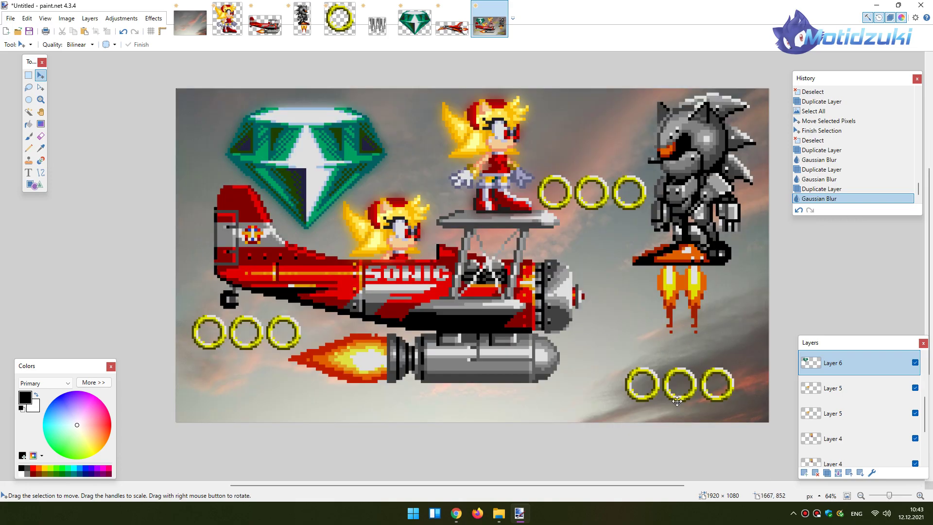